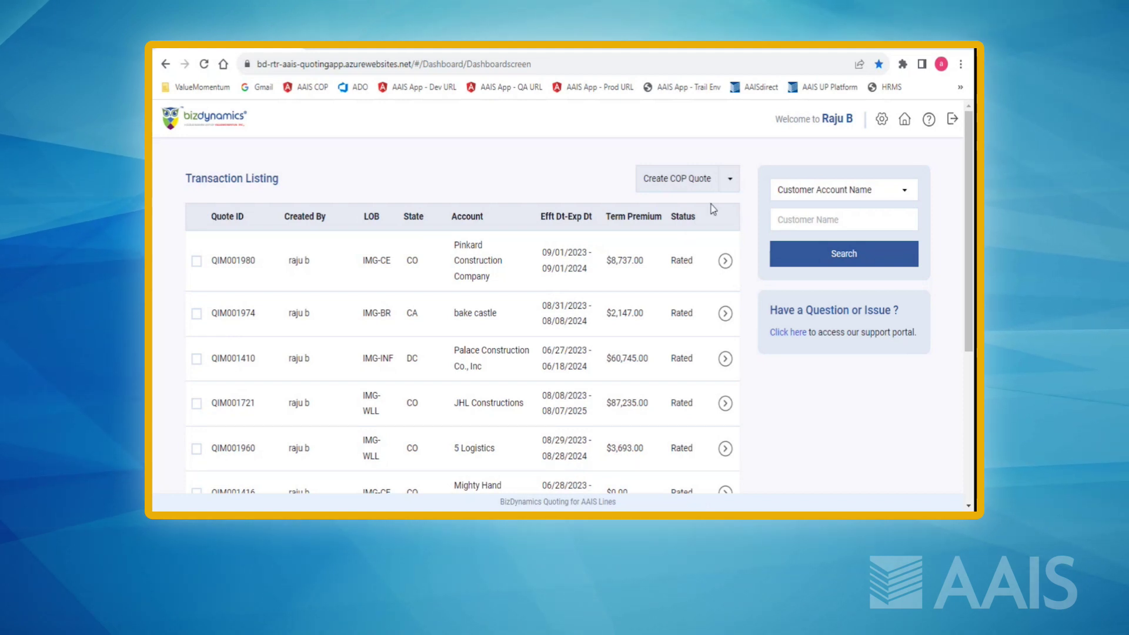
# - Select the Pinkard Construction Company quote in the transaction listing and examine the quote creation, copy and search options
pyautogui.click(730, 182)
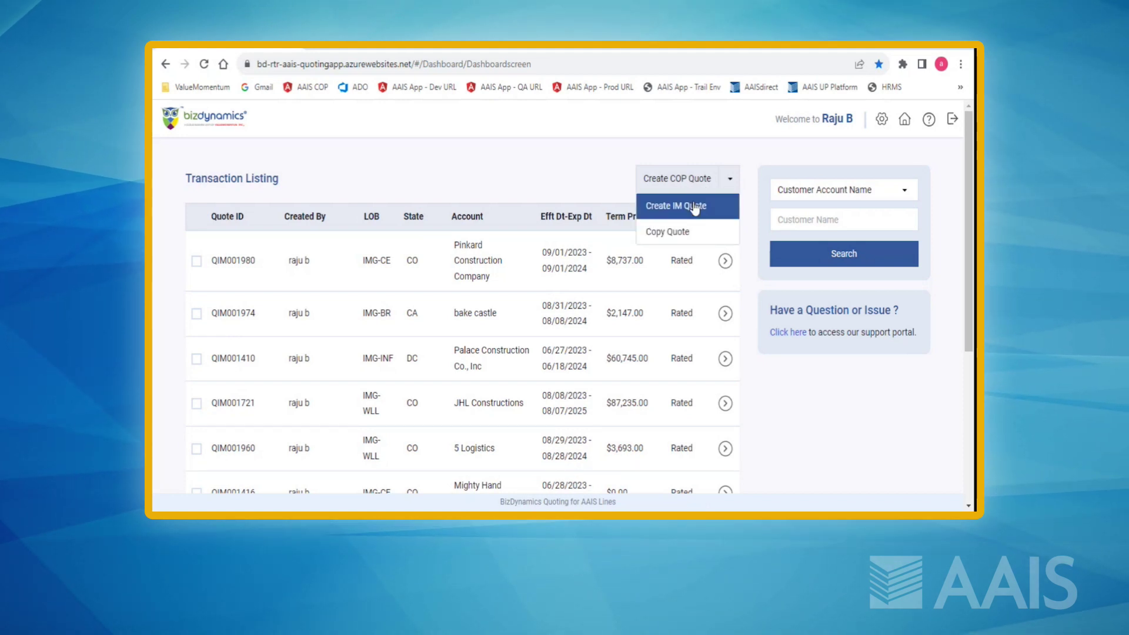
pyautogui.click(197, 260)
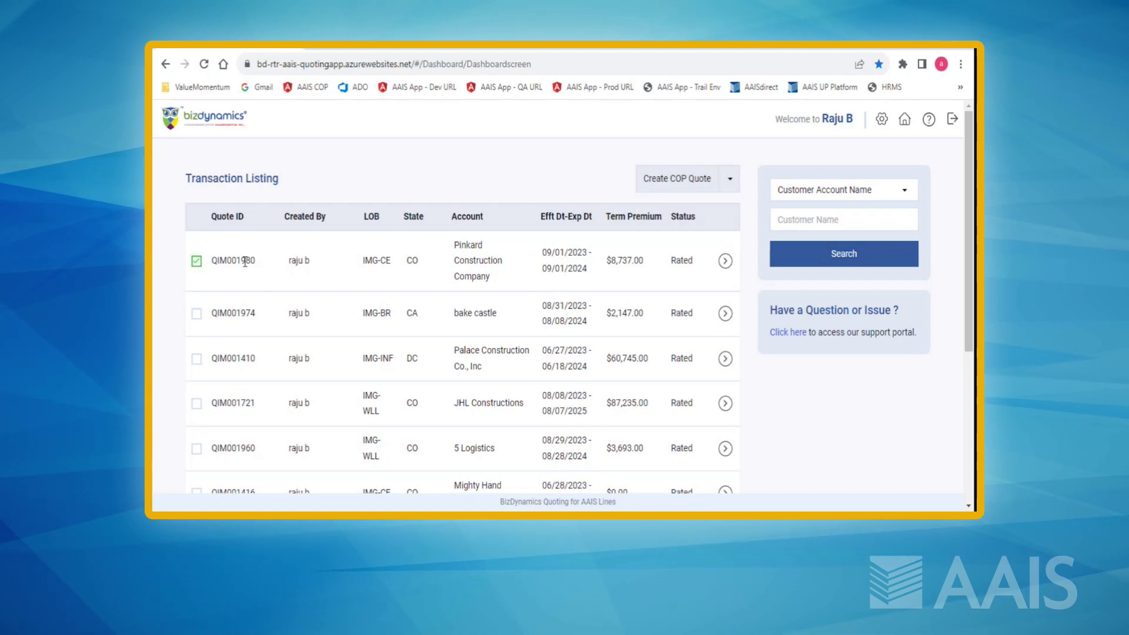
pyautogui.click(728, 180)
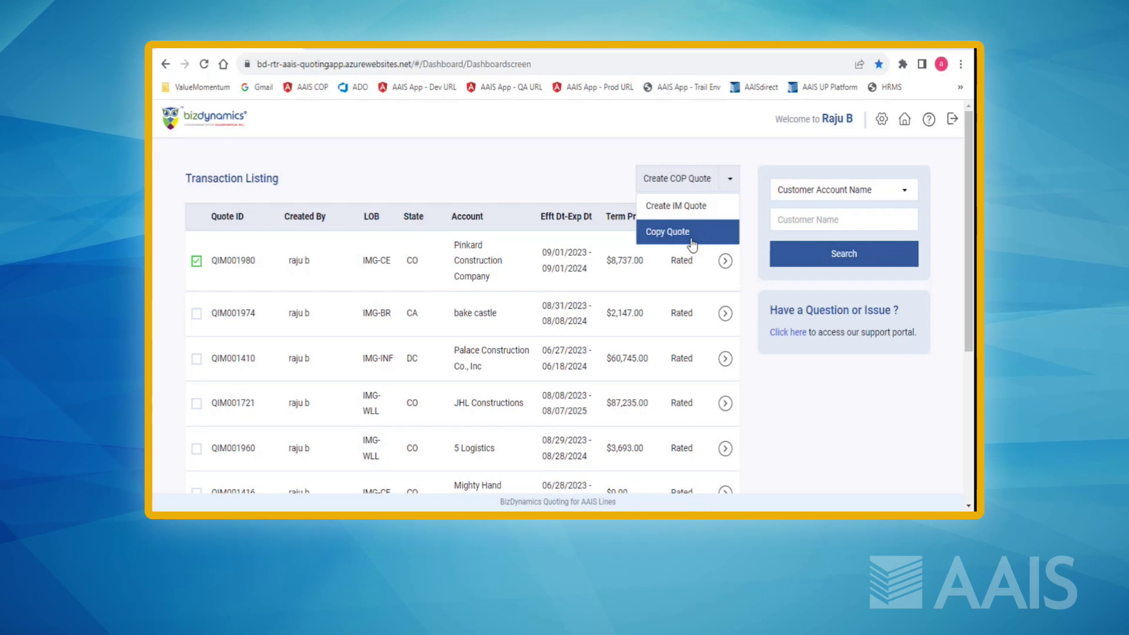
pyautogui.click(750, 206)
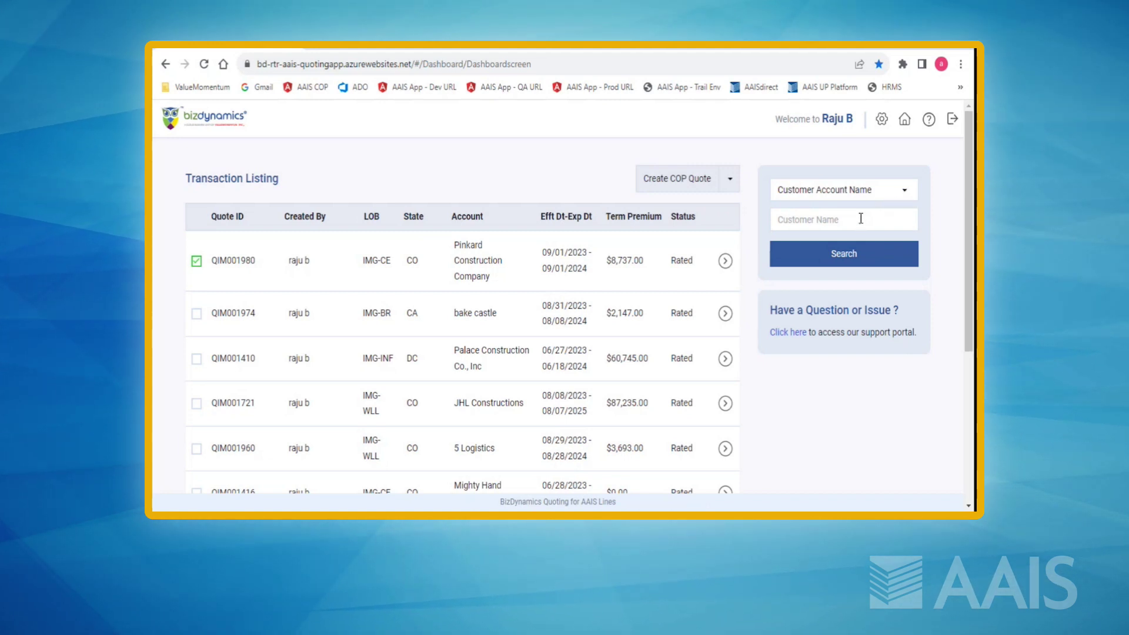
pyautogui.click(910, 194)
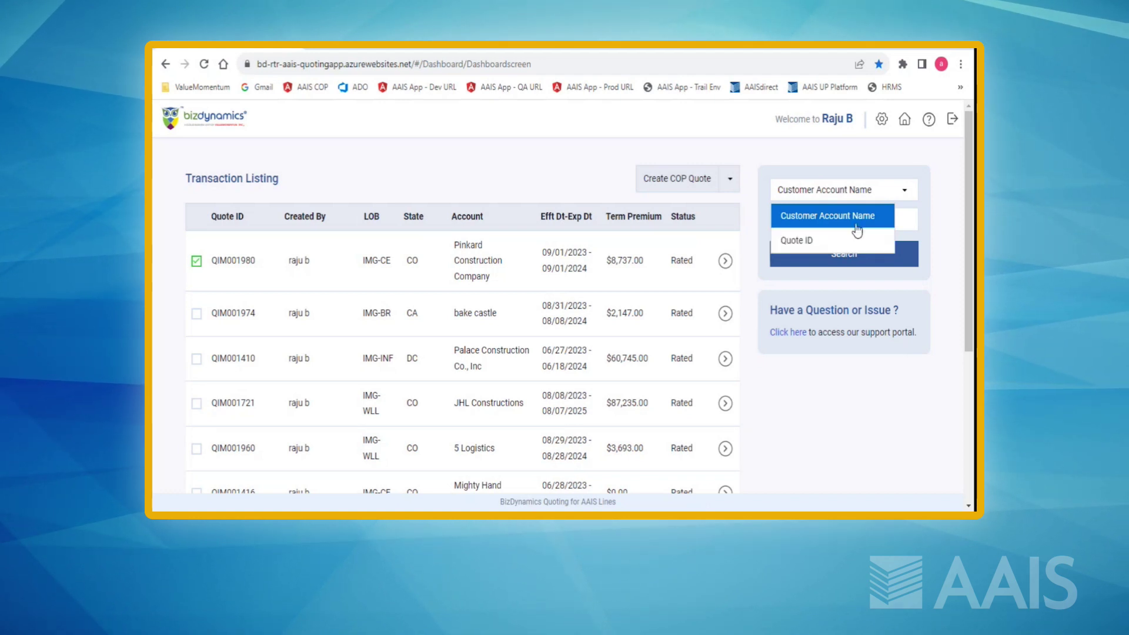
pyautogui.click(928, 210)
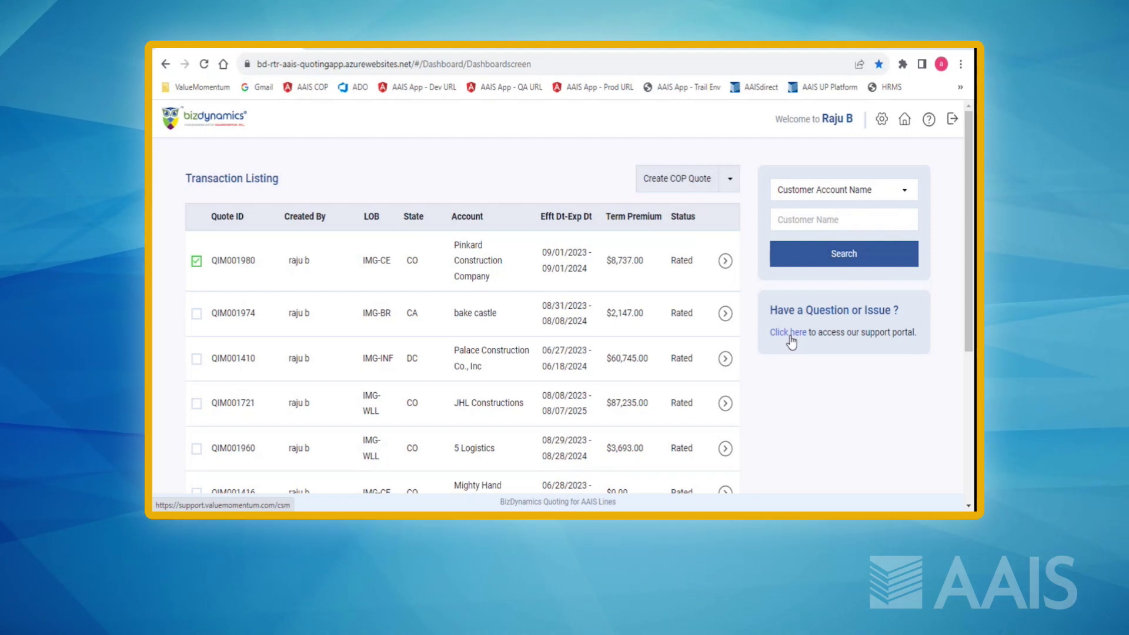
# - Open the Pinkard Construction Company quote and review its account information, contact, coverage period, product selection and scheduled equipment
pyautogui.click(725, 264)
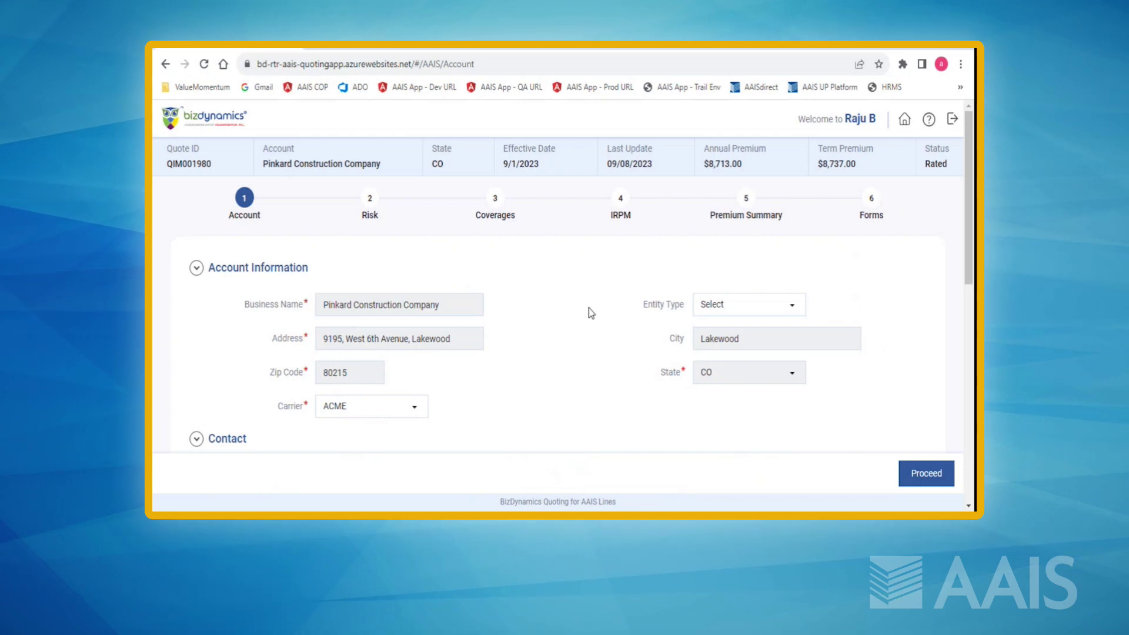
pyautogui.click(248, 222)
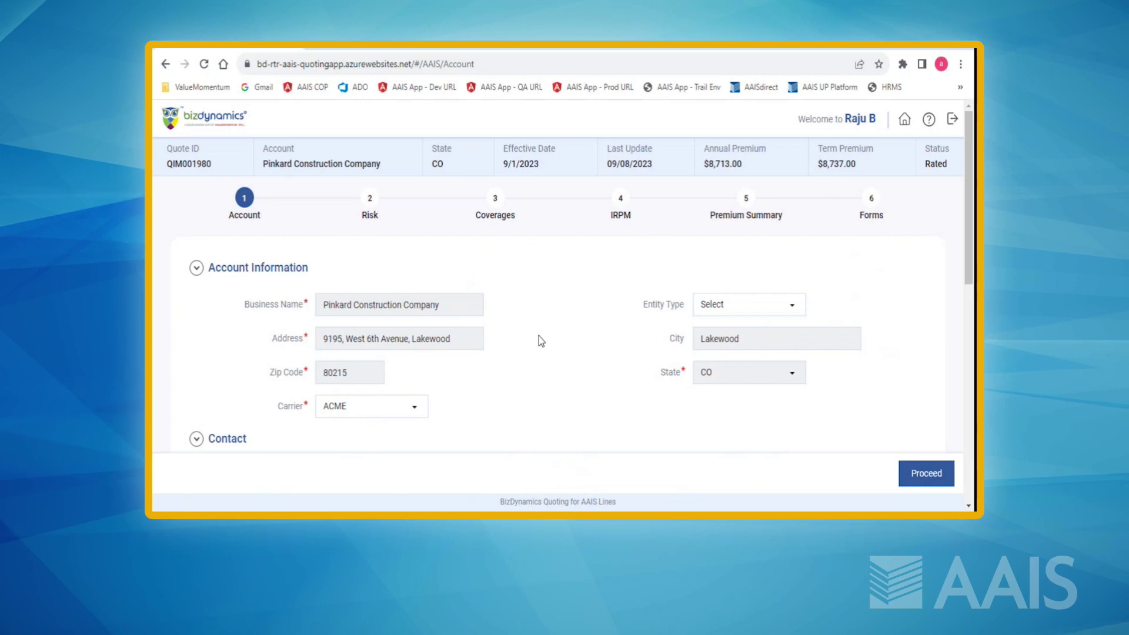
pyautogui.scroll(-1, 541, 341)
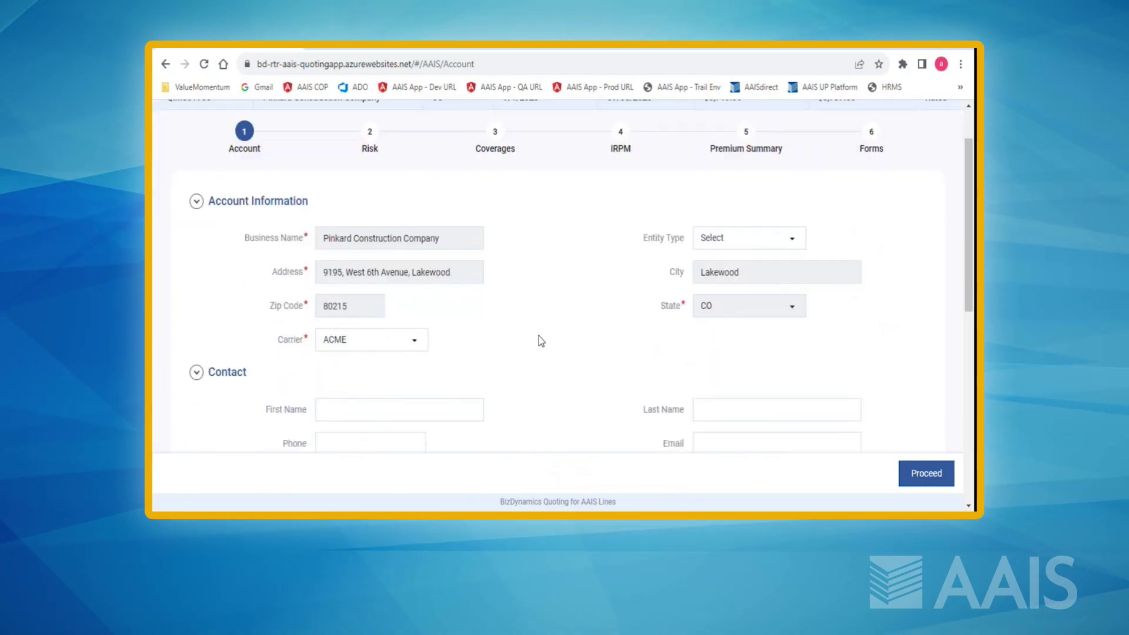
pyautogui.scroll(-1, 538, 336)
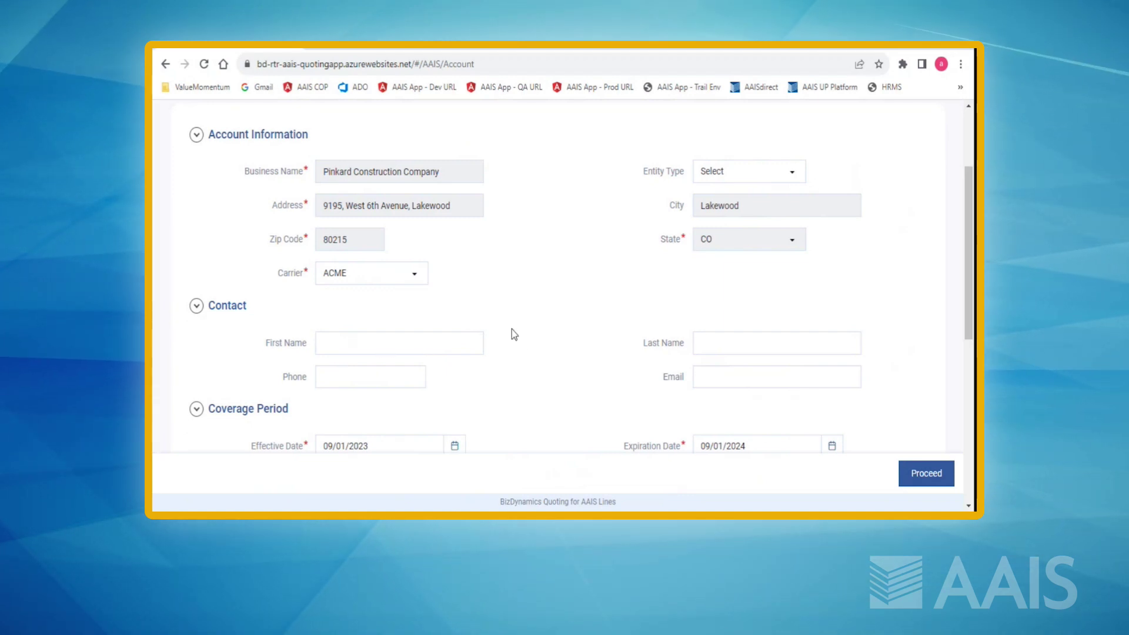
pyautogui.scroll(-3, 514, 334)
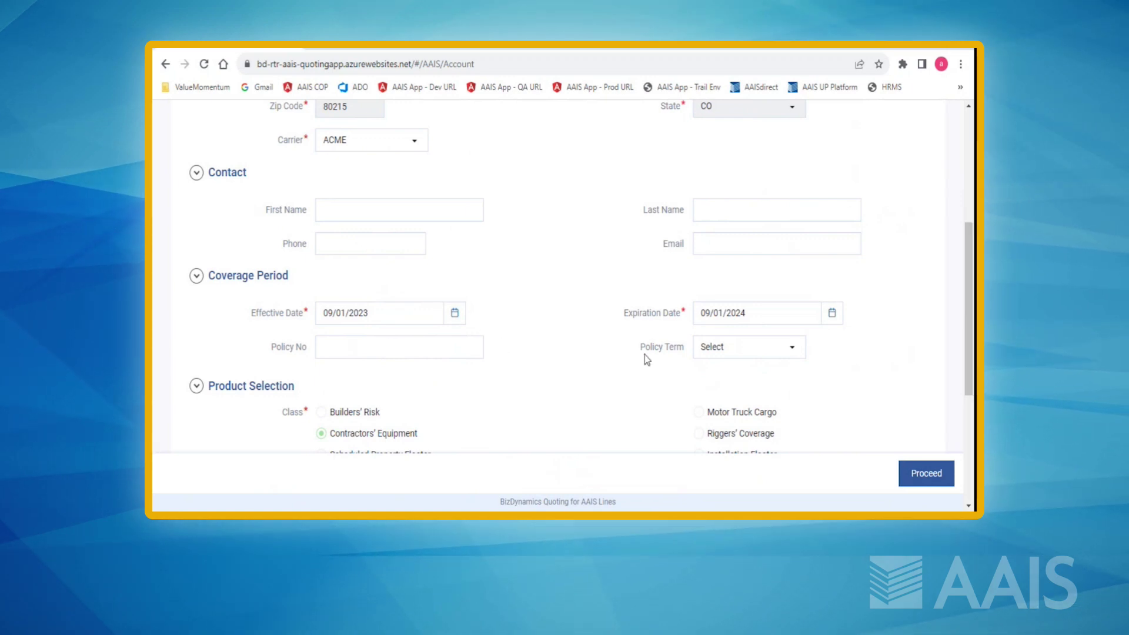
pyautogui.scroll(-3, 525, 350)
pyautogui.scroll(-1, 525, 347)
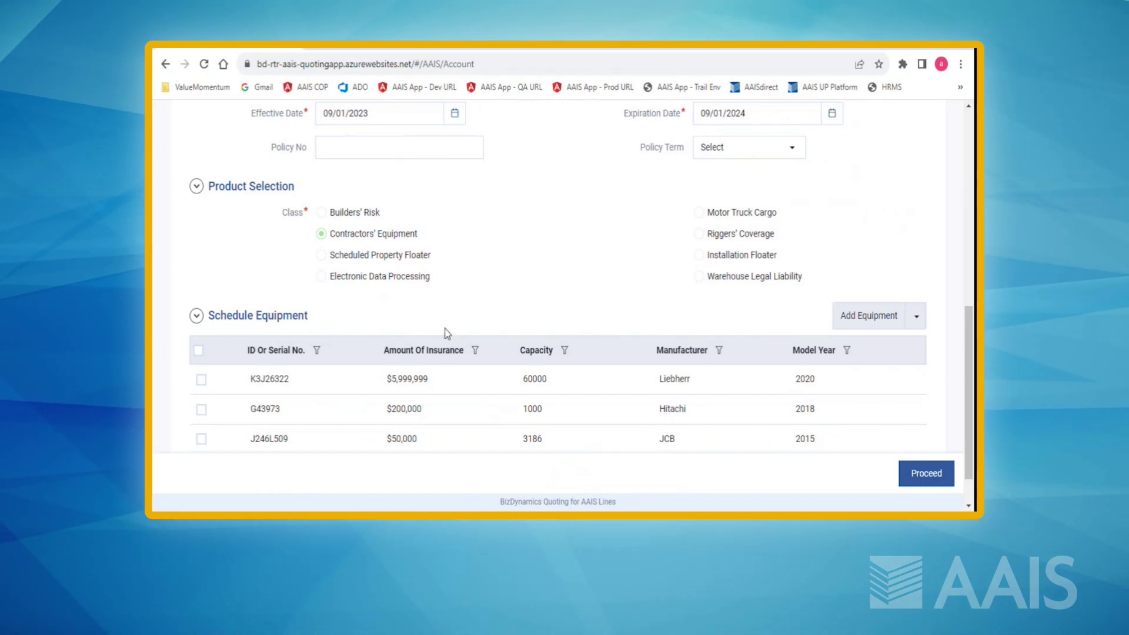
# - Examine the entry form for new scheduled equipment and the other equipment actions, leaving the schedule as it is
pyautogui.click(859, 322)
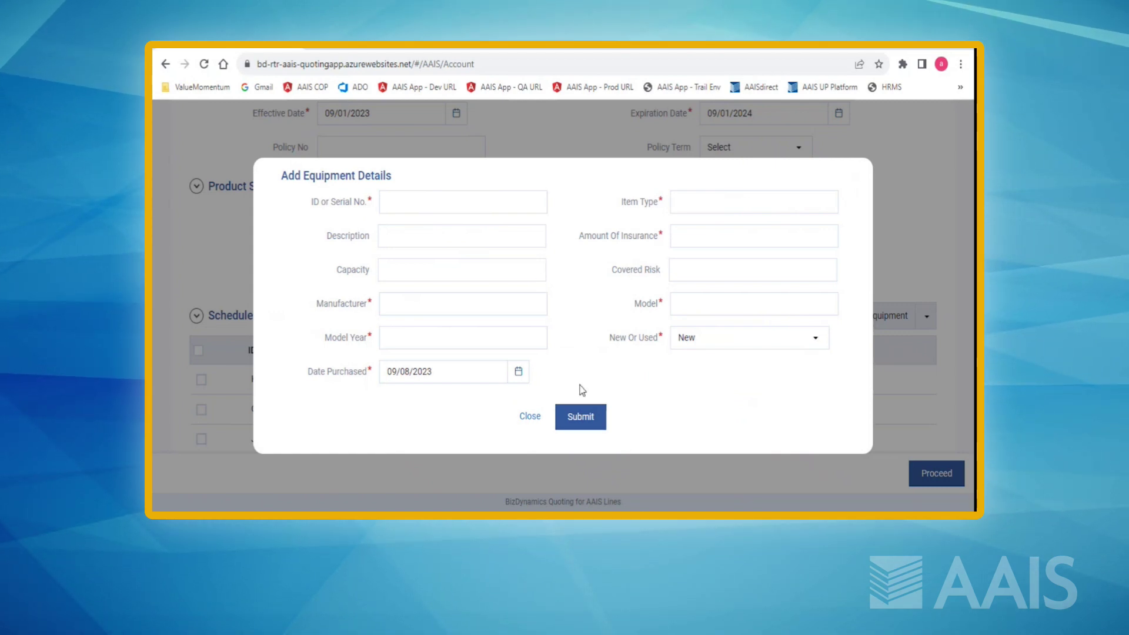
pyautogui.click(530, 417)
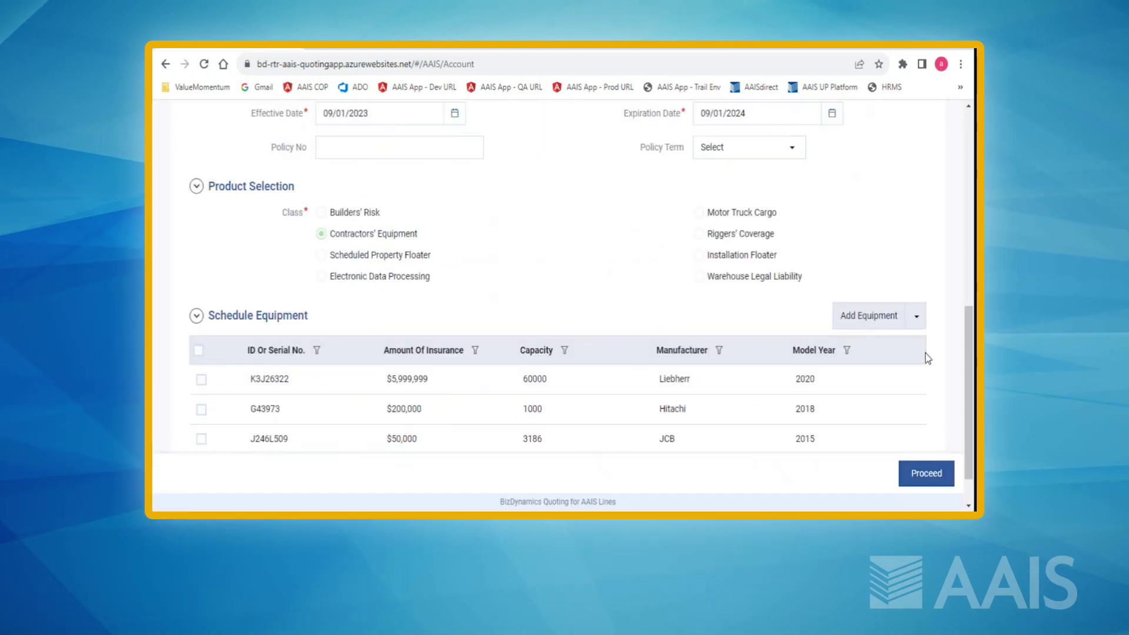
pyautogui.click(916, 317)
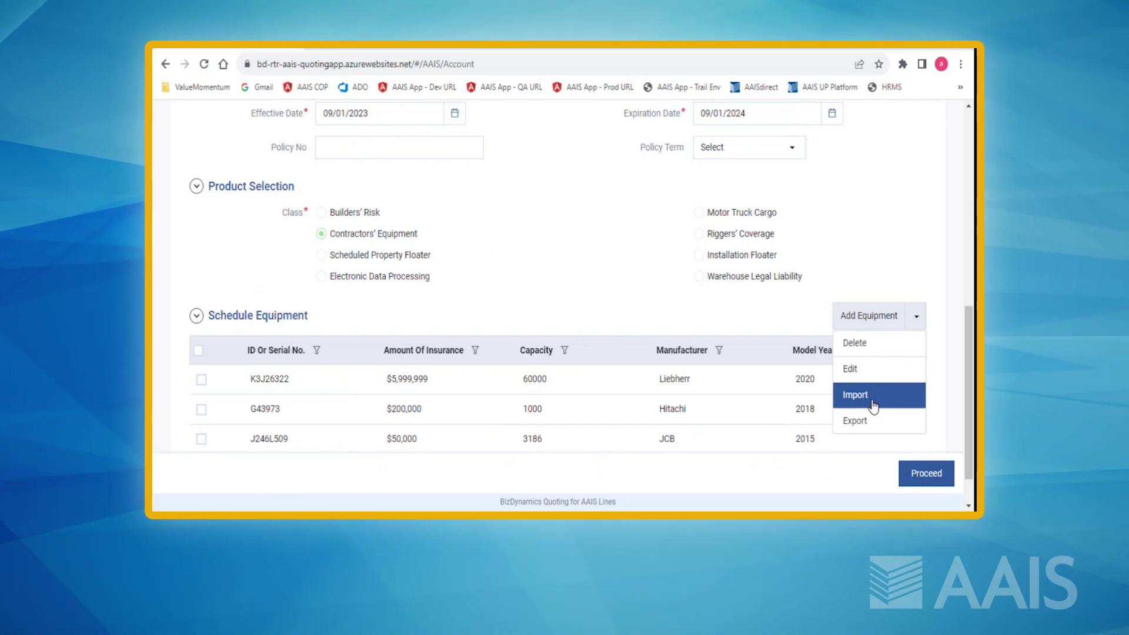
pyautogui.click(944, 360)
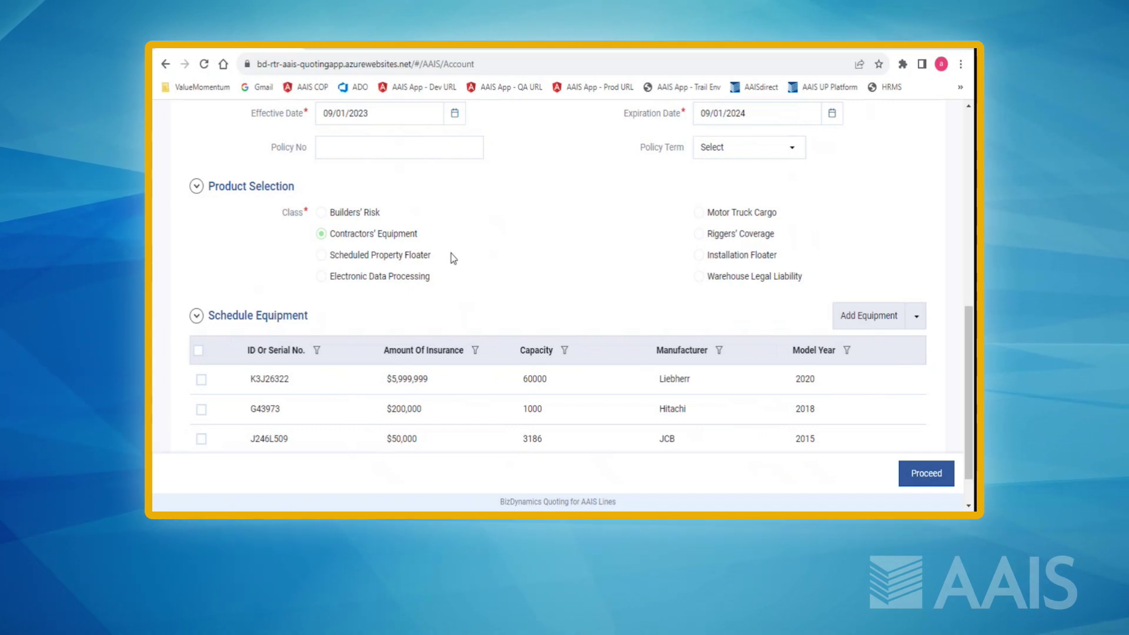
# - Proceed to the quote's Risk stage and check the available deductible amounts for Contractors' Equipment
pyautogui.click(923, 478)
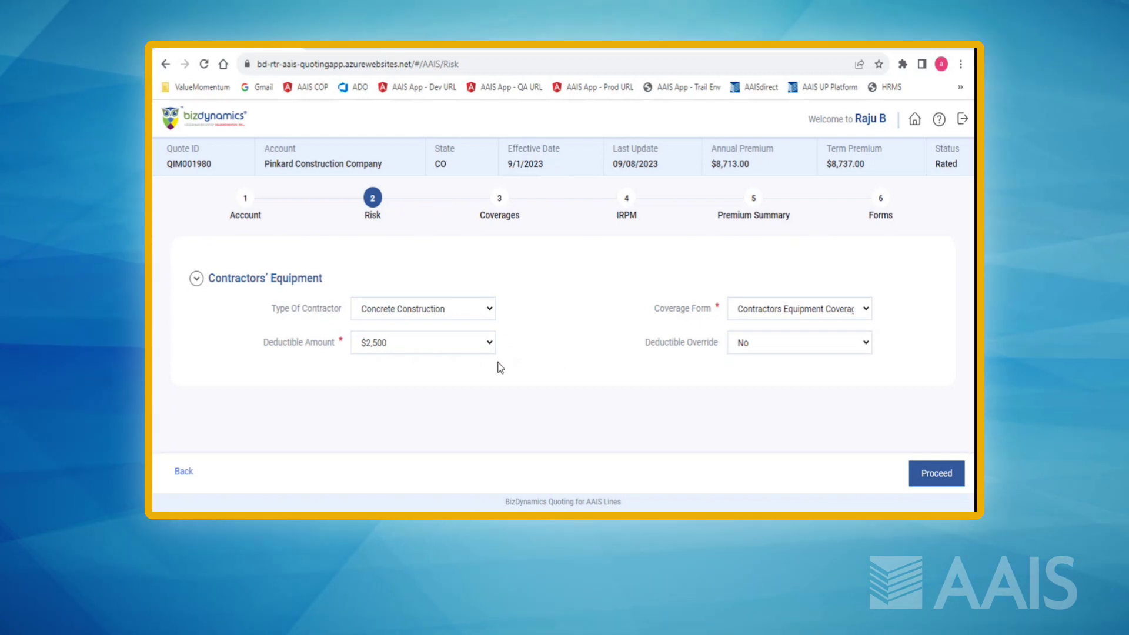
pyautogui.click(485, 348)
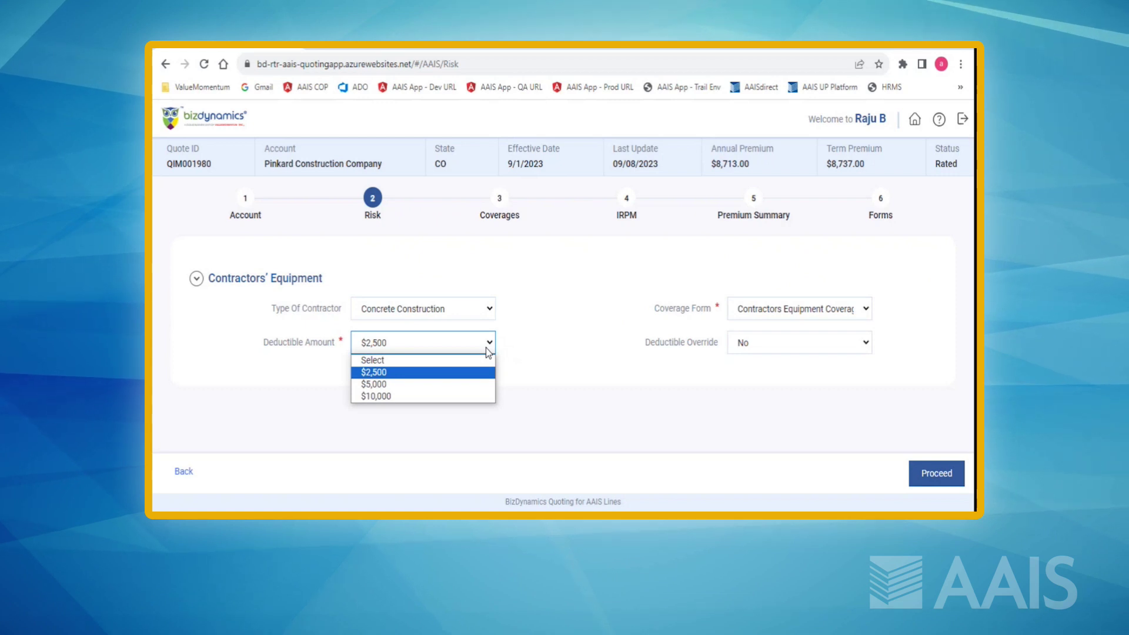
pyautogui.click(487, 348)
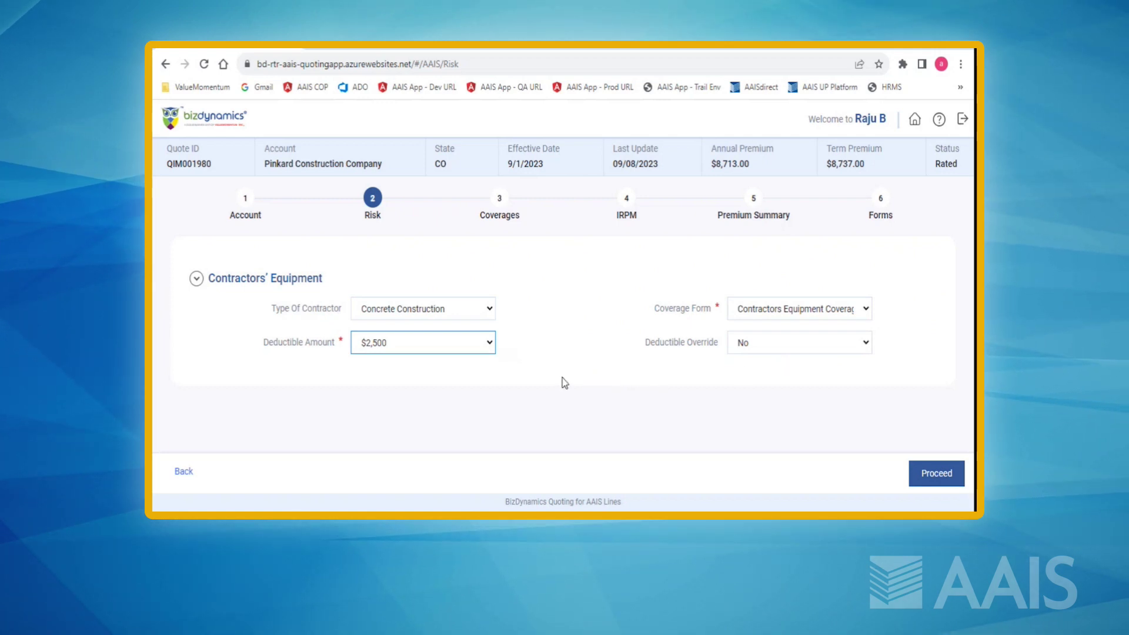
# - Set Deductible Override to Yes with an override amount of $250 and a deductible factor of 0.099
pyautogui.click(792, 346)
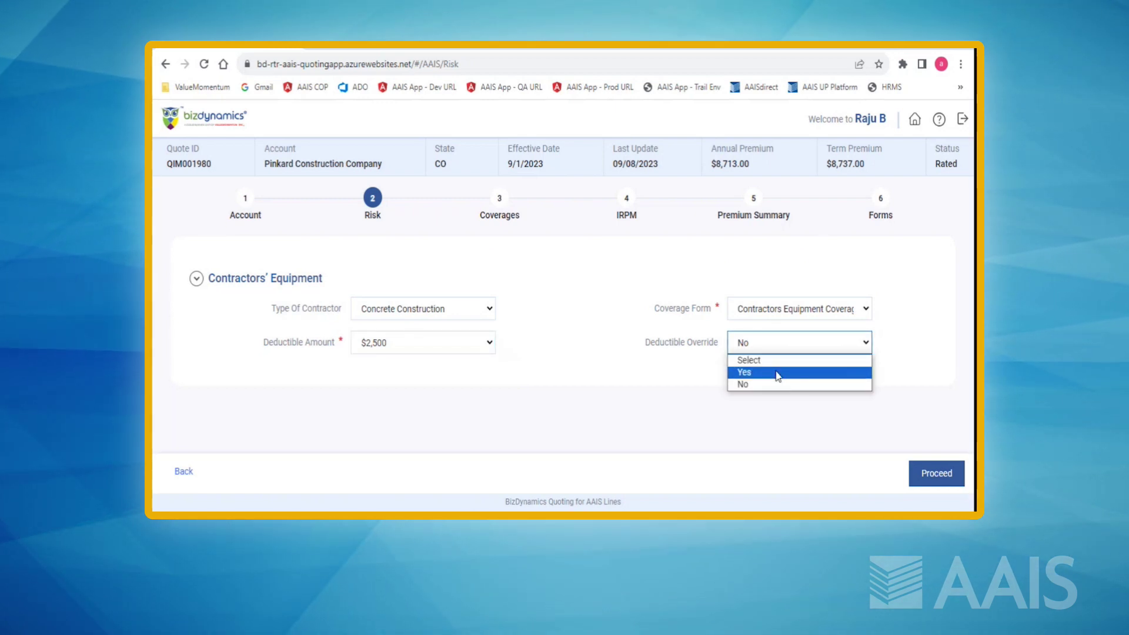
pyautogui.click(778, 374)
pyautogui.click(748, 340)
pyautogui.write('250')
pyautogui.click(446, 375)
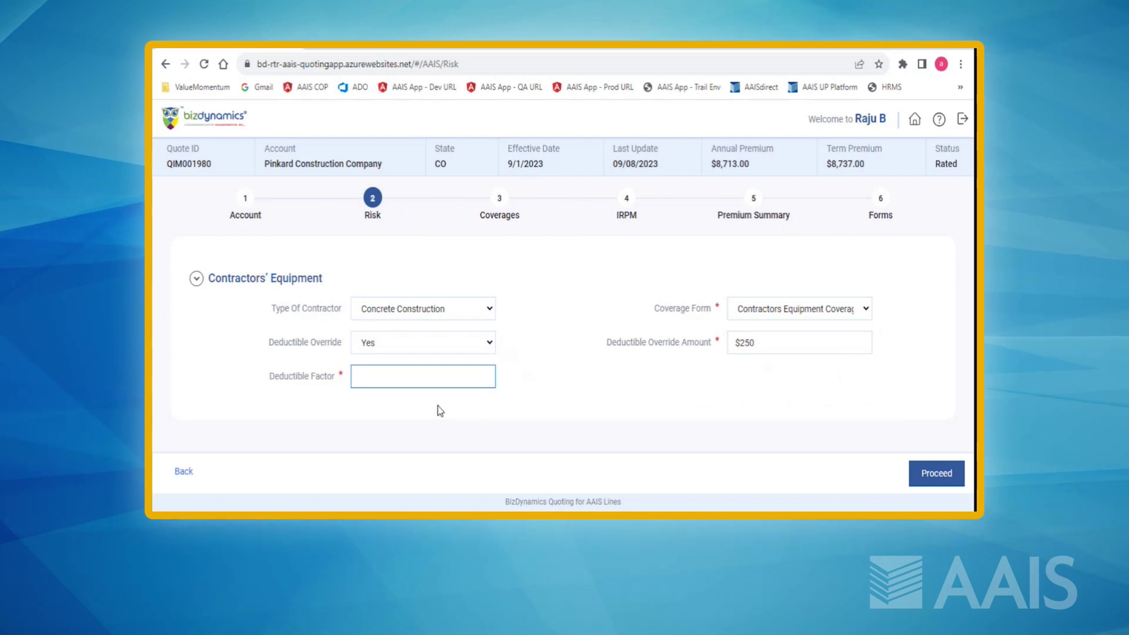
pyautogui.write('0')
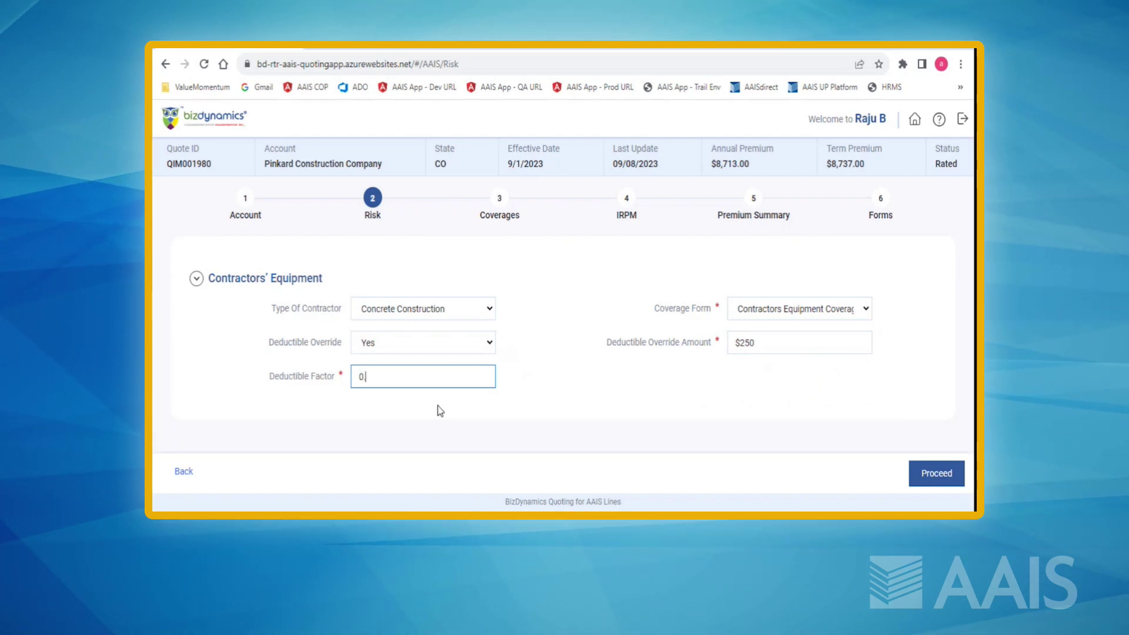
pyautogui.write('099')
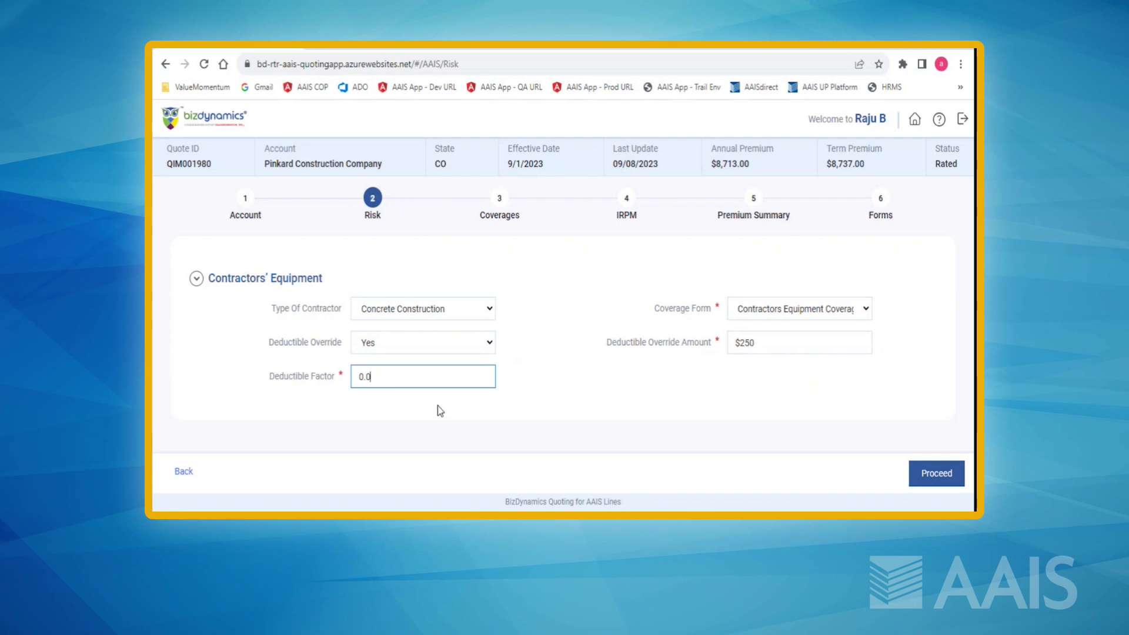
pyautogui.click(440, 412)
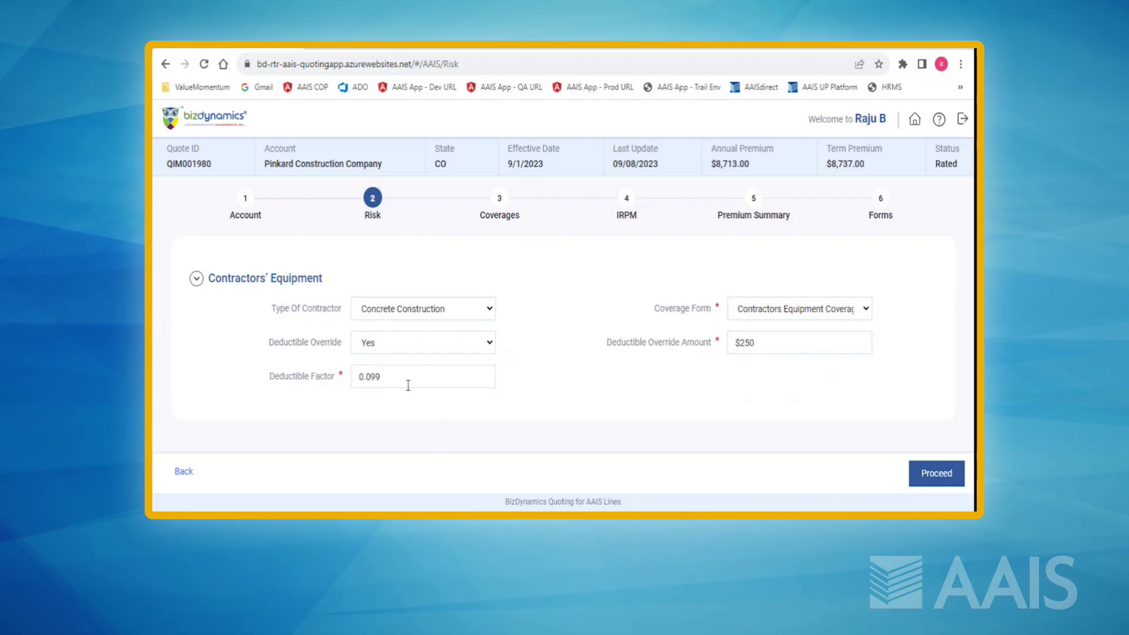
# - Clear the deductible factor and set Deductible Override back to No
pyautogui.hotkey('ctrl', 'a')
pyautogui.press('BackSpace')
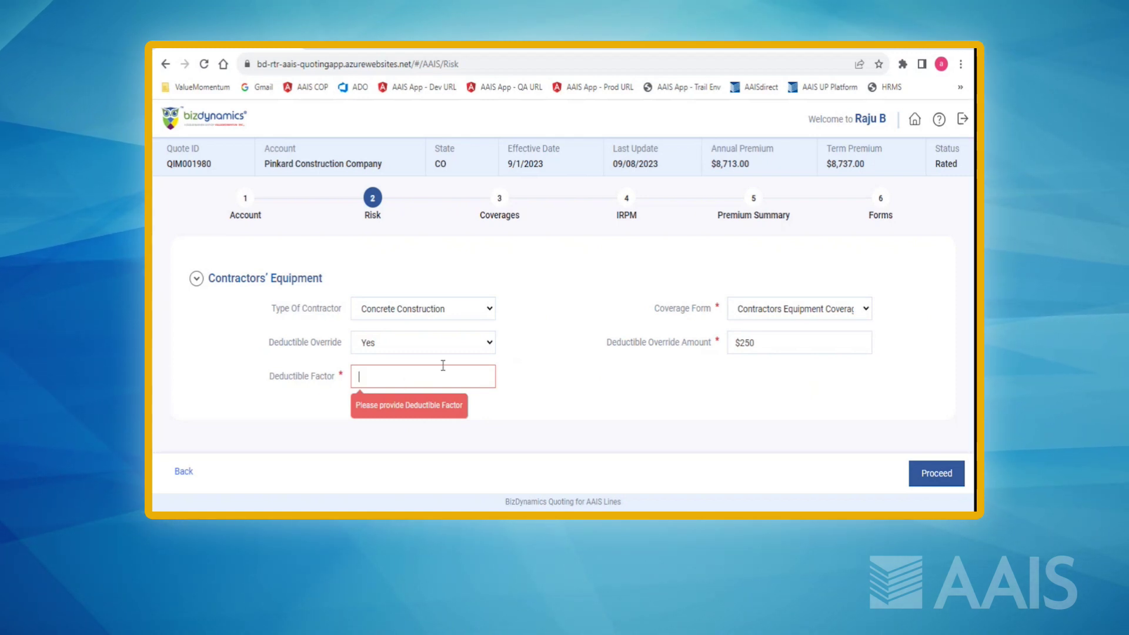
pyautogui.click(480, 346)
pyautogui.click(461, 382)
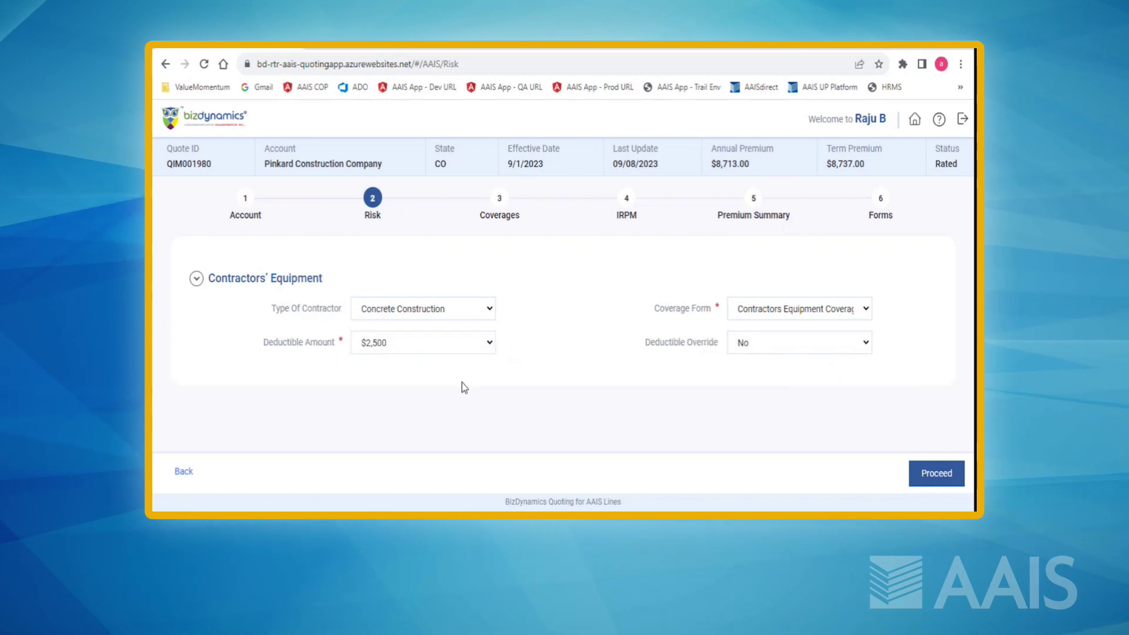
# - Proceed to the Coverages stage and look over its categories from Coverage Extensions through Terrorism
pyautogui.click(936, 477)
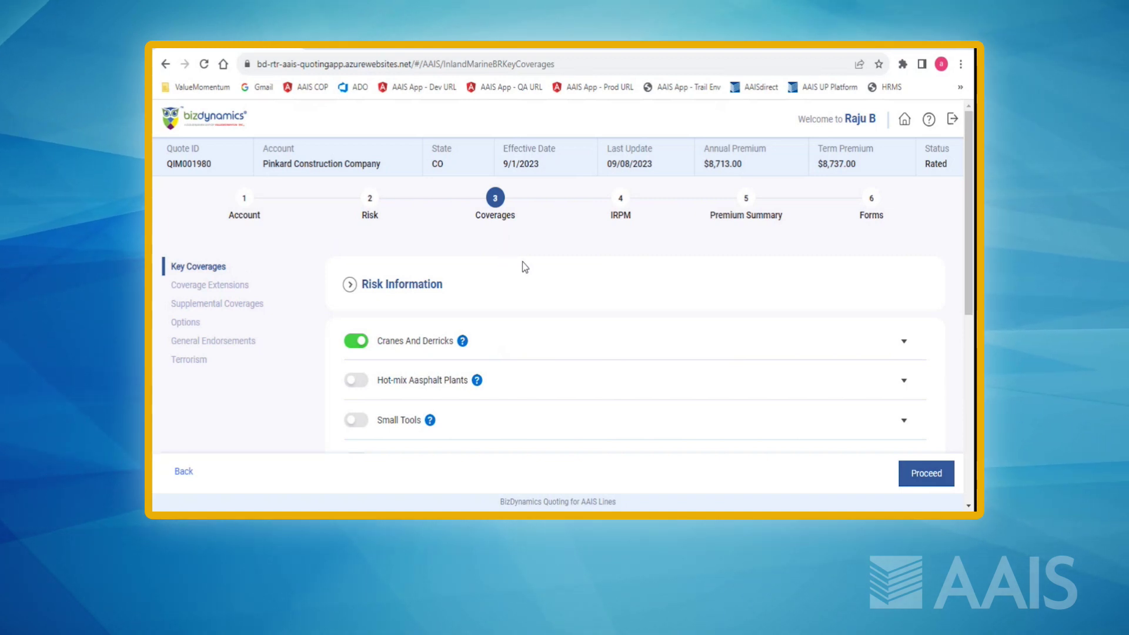
pyautogui.click(249, 287)
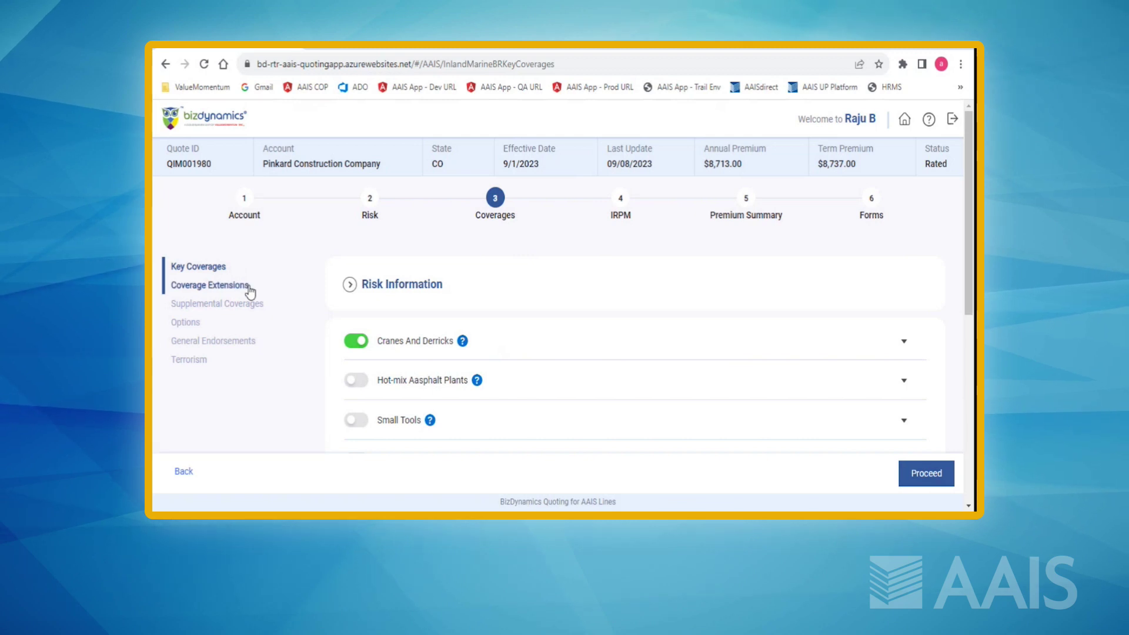
pyautogui.click(247, 303)
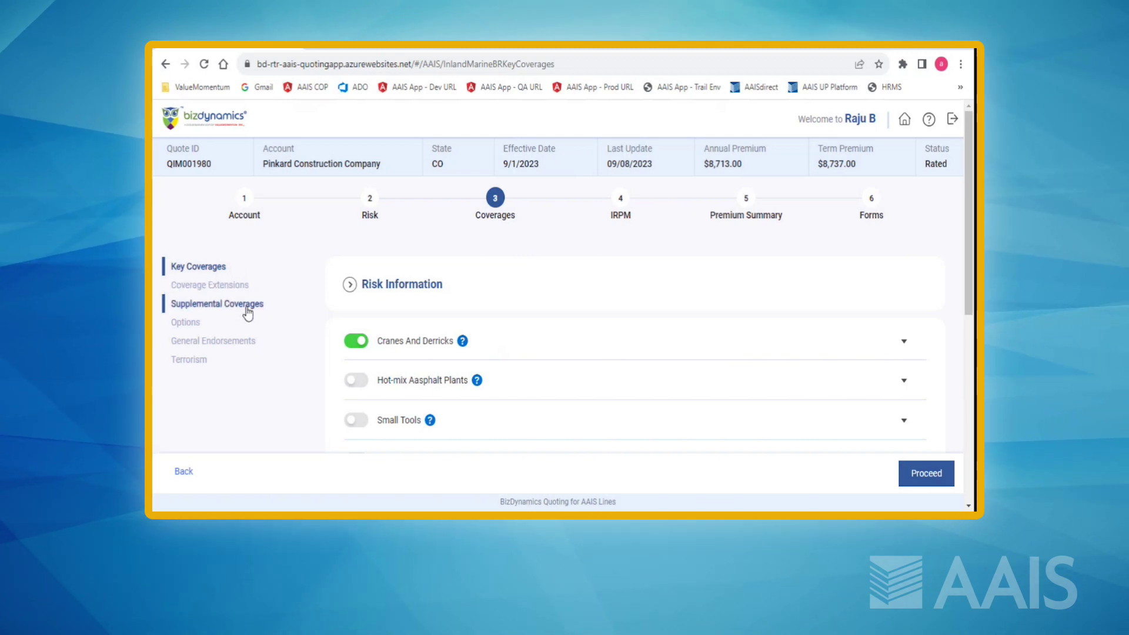
pyautogui.click(243, 323)
pyautogui.click(242, 345)
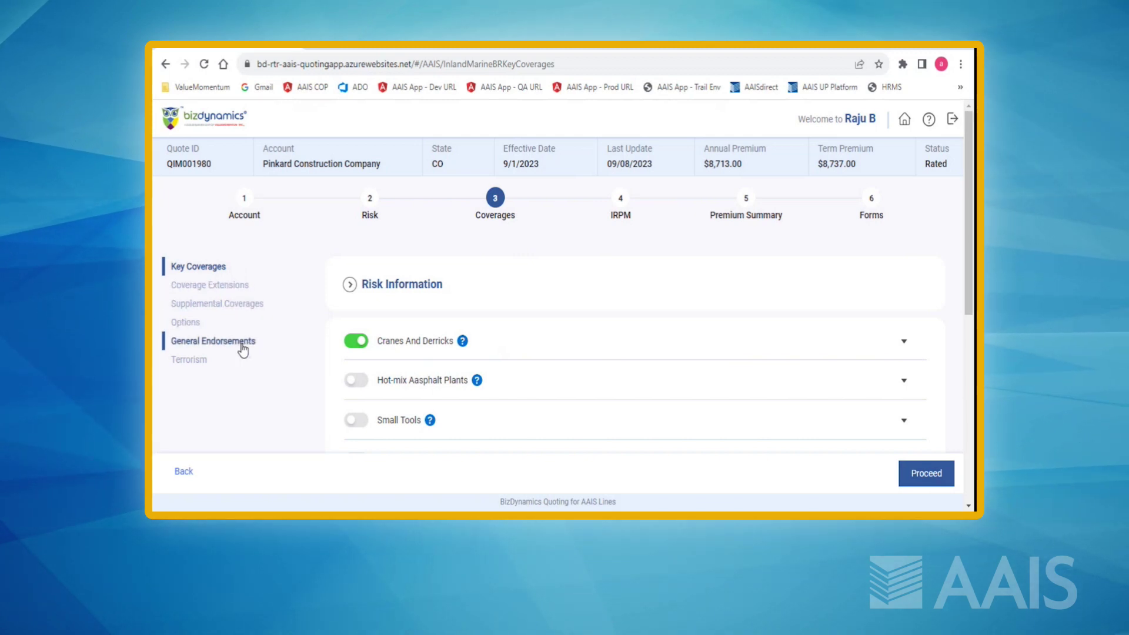
pyautogui.click(242, 358)
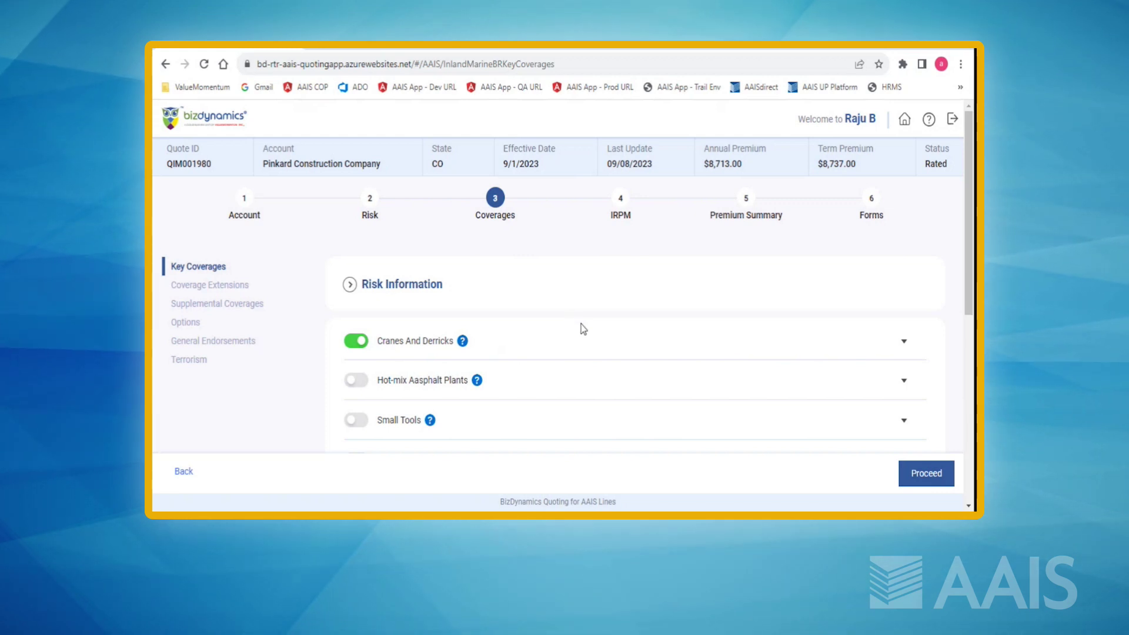
# - Add the Hot-mix Asphalt Plants key coverage with an equipment load of 0.750 and an equipment value of $40,000
pyautogui.scroll(-1, 584, 325)
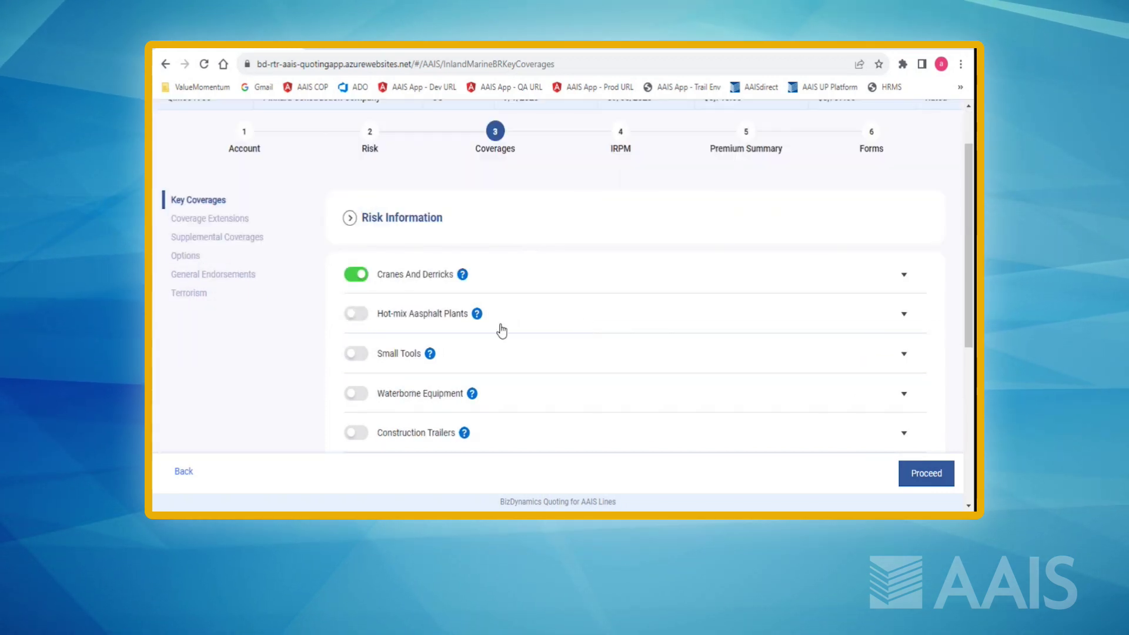
pyautogui.click(360, 321)
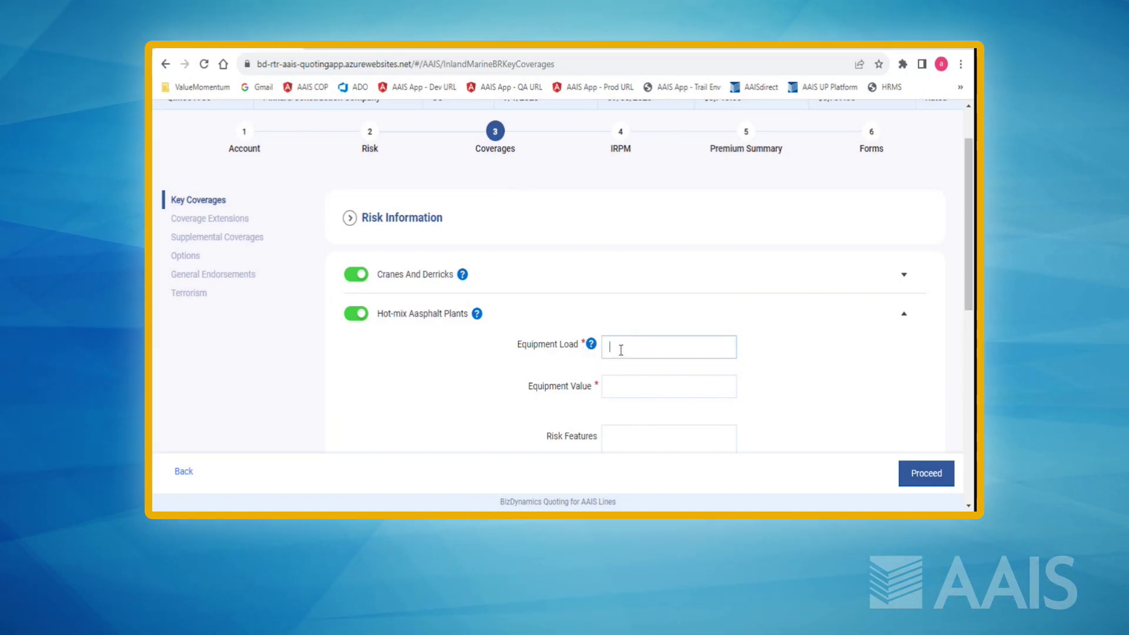
pyautogui.write('0.7')
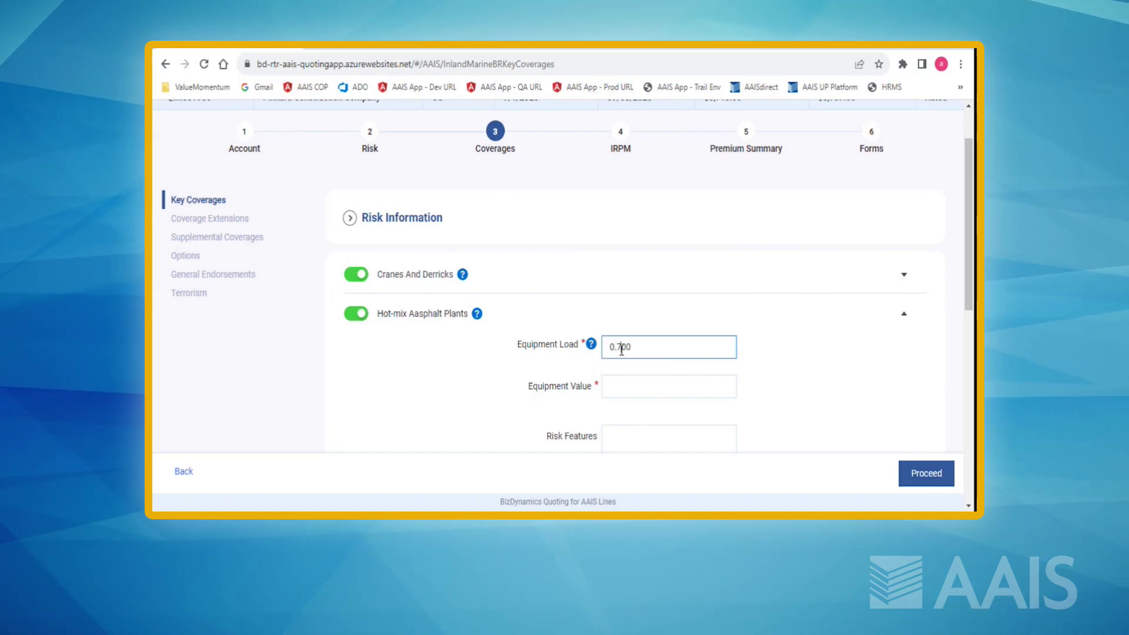
pyautogui.write('5')
pyautogui.click(629, 383)
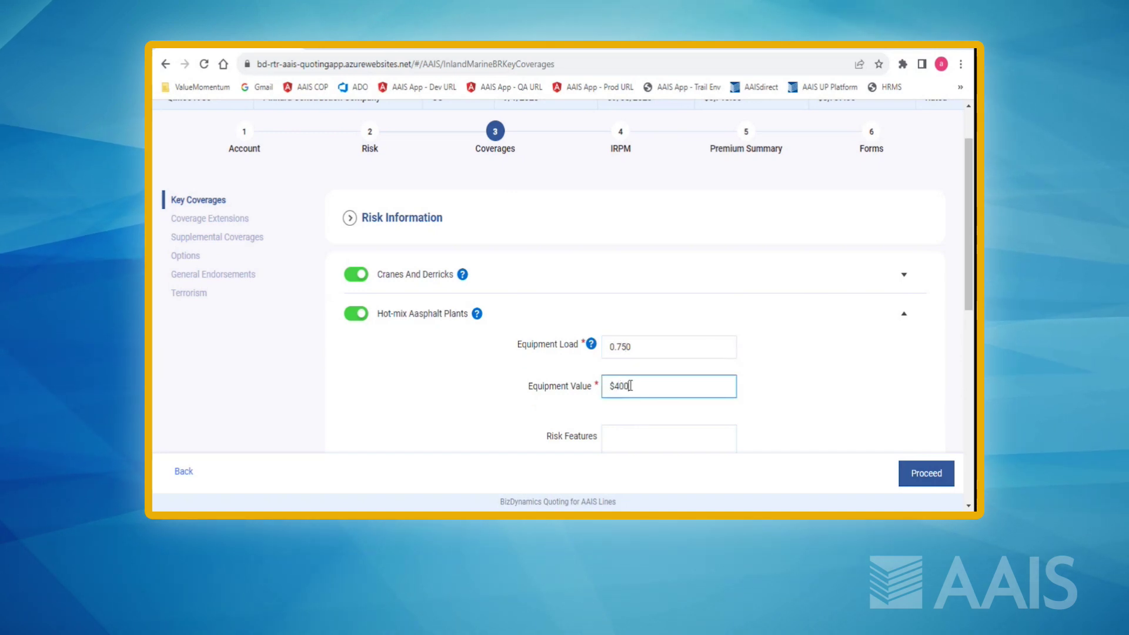
pyautogui.click(795, 390)
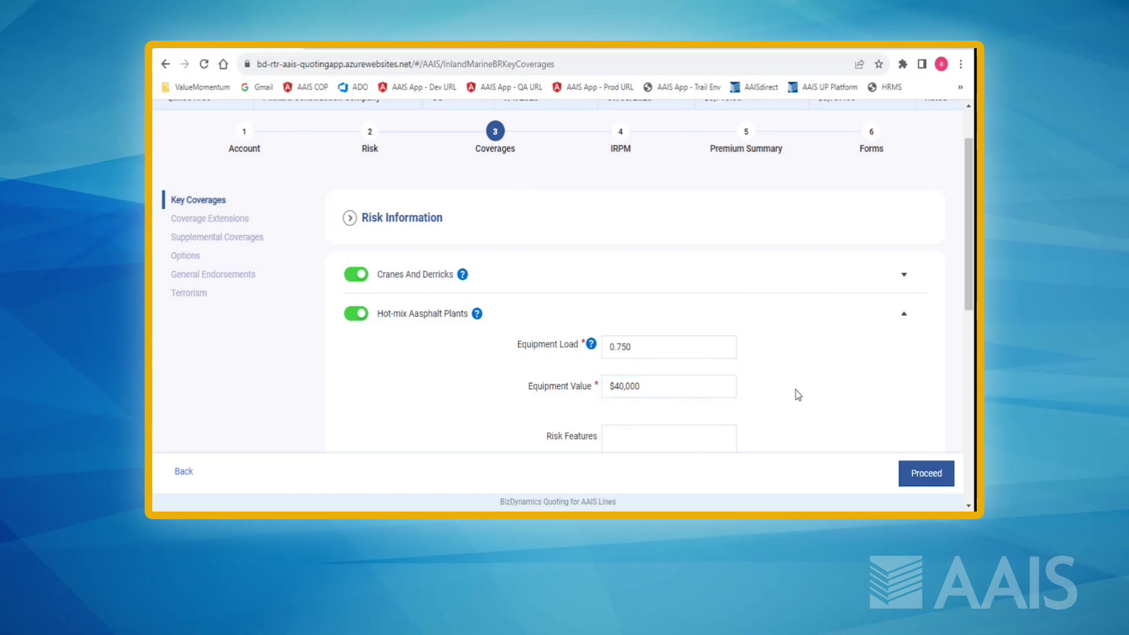
# - Proceed to the IRPM stage and check the maximum credit or debit for Care and condition of equipment and premises
pyautogui.click(928, 477)
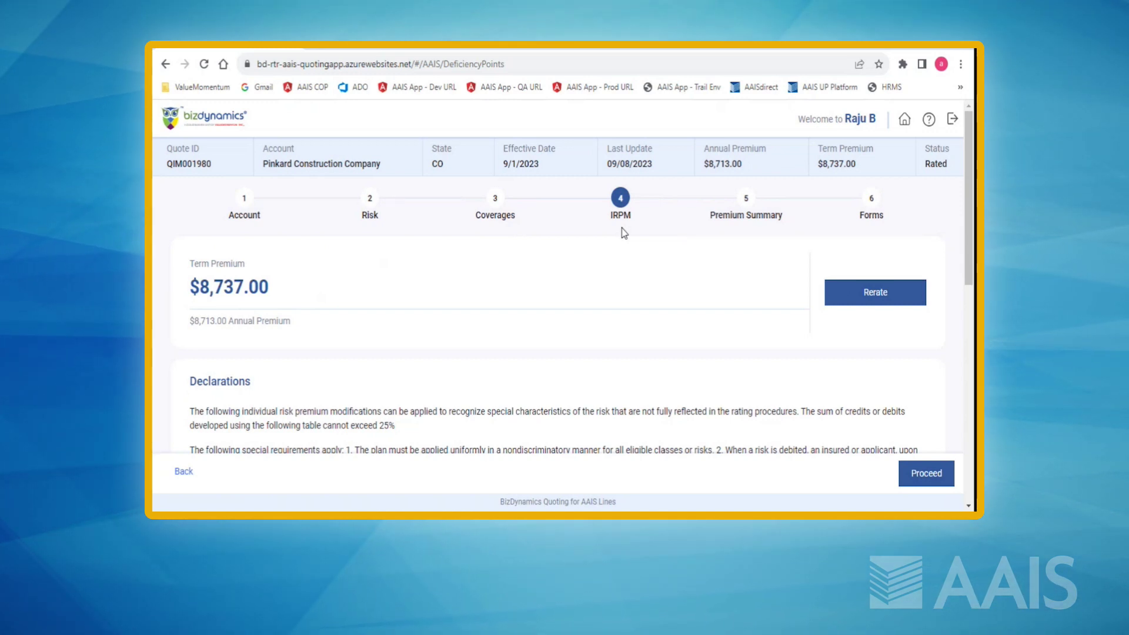
pyautogui.scroll(-3, 674, 388)
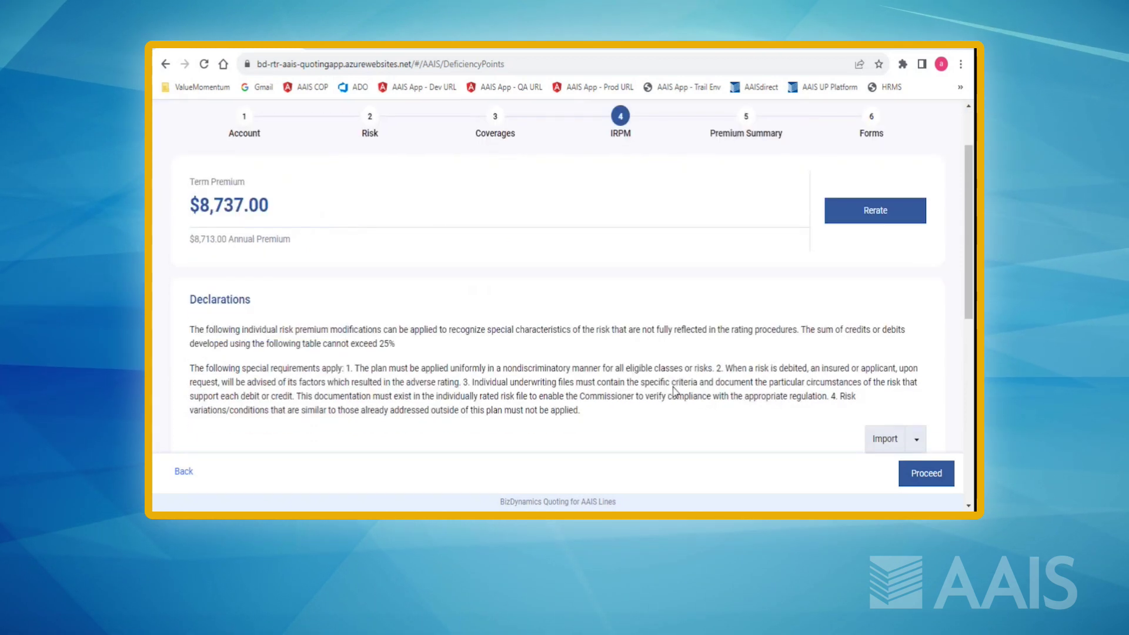
pyautogui.scroll(-1, 674, 392)
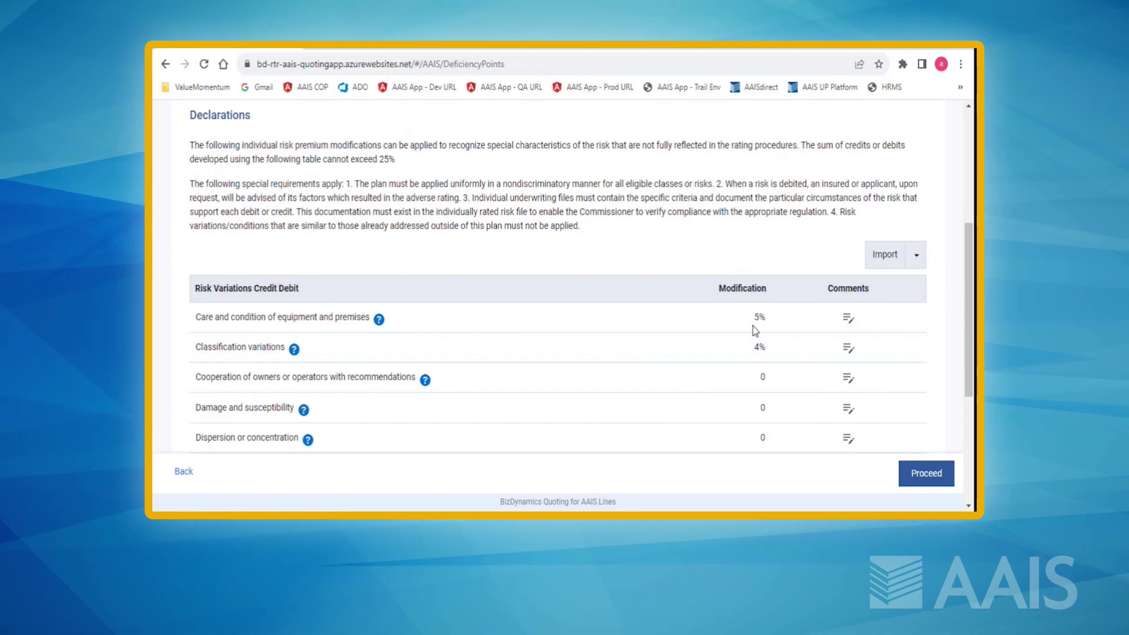
pyautogui.click(378, 321)
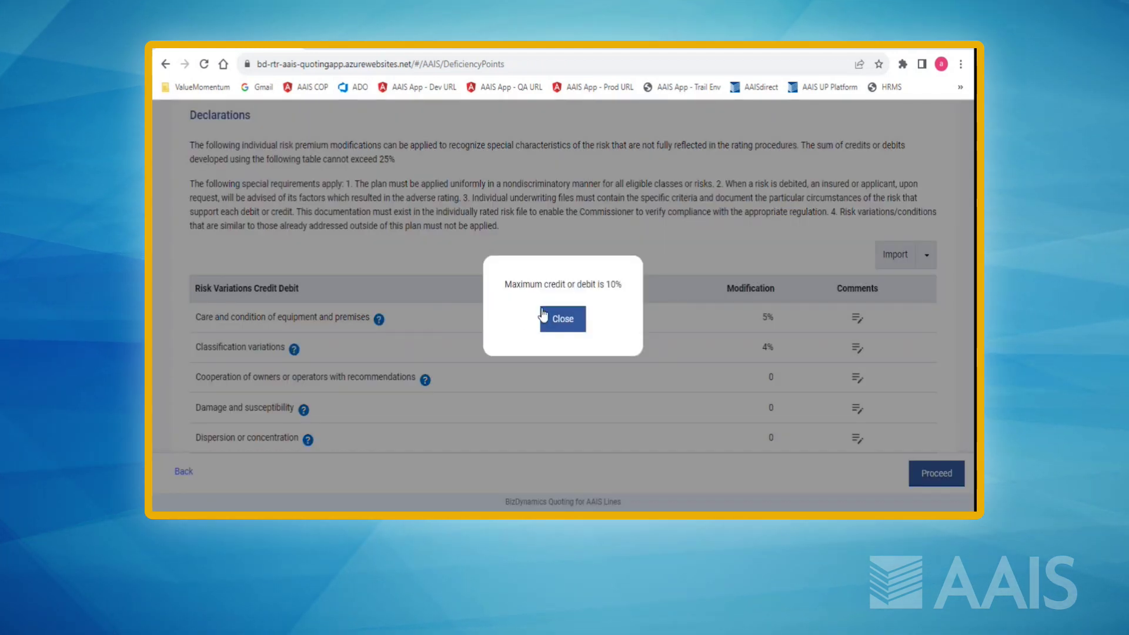
pyautogui.click(575, 324)
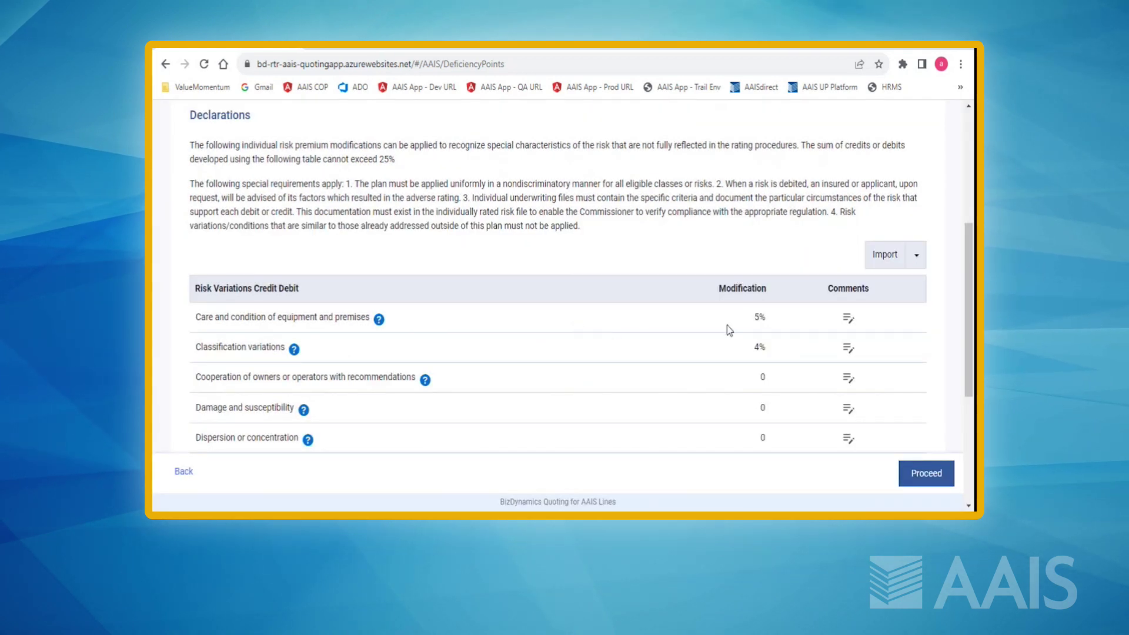
# - Try a 15% modification for Care and condition of equipment and premises, and restore it to 5%
pyautogui.click(740, 327)
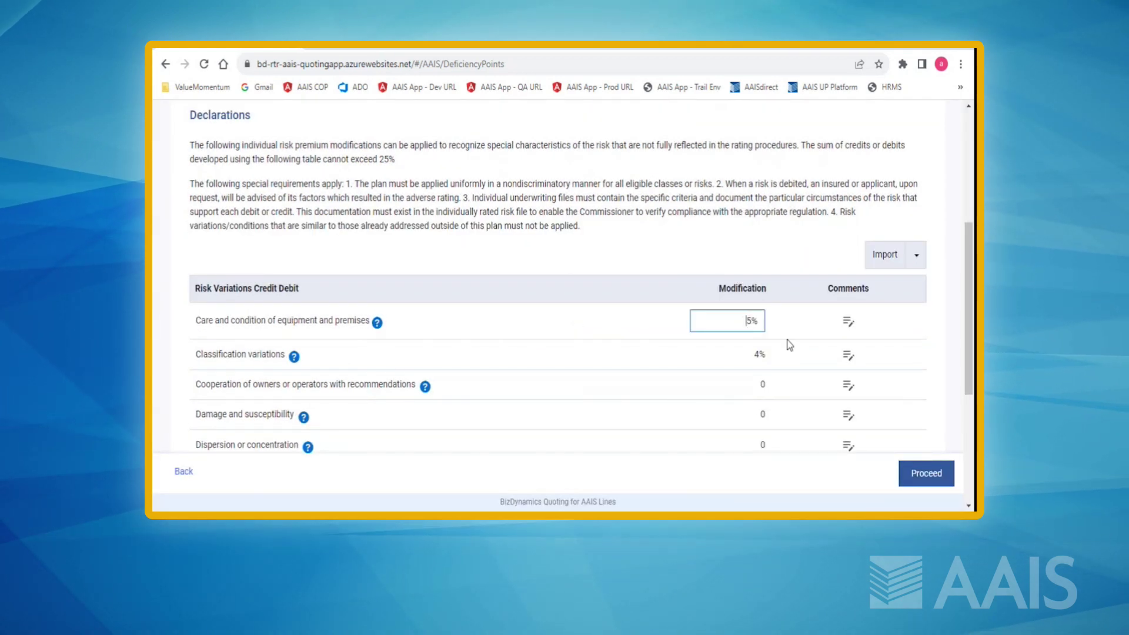
pyautogui.write('1')
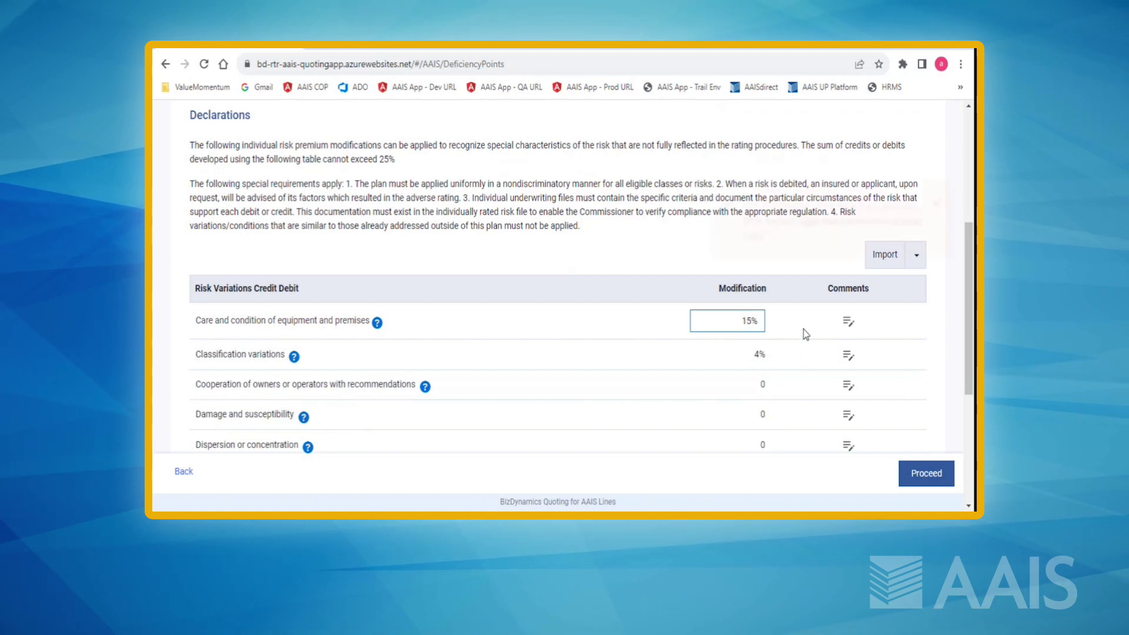
pyautogui.click(803, 329)
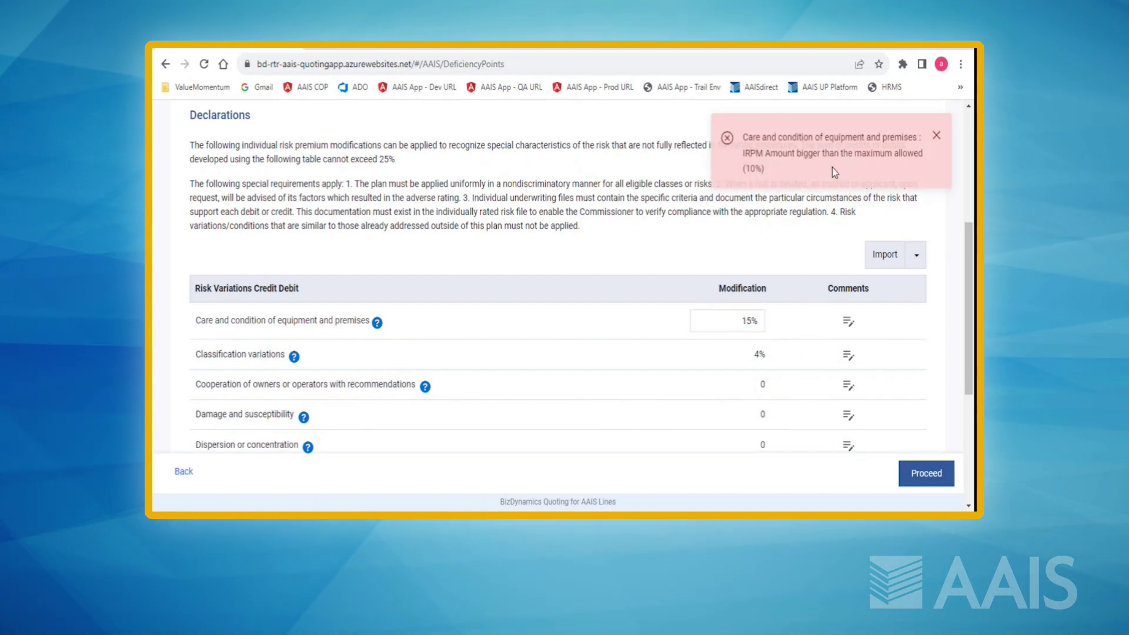
pyautogui.click(752, 319)
pyautogui.press('BackSpace')
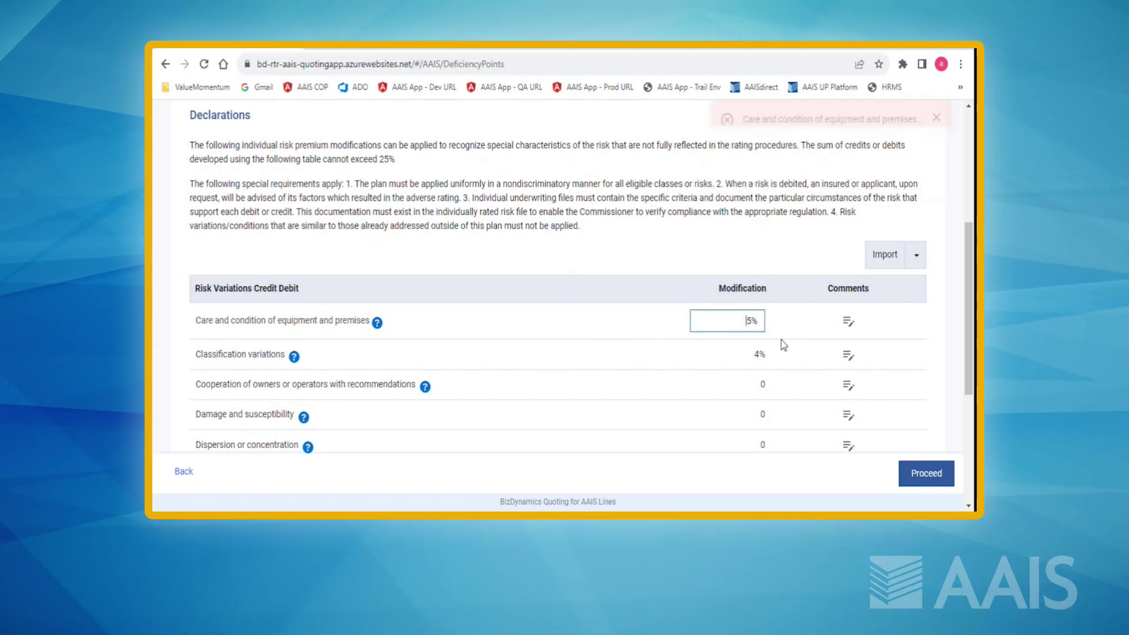
pyautogui.click(794, 318)
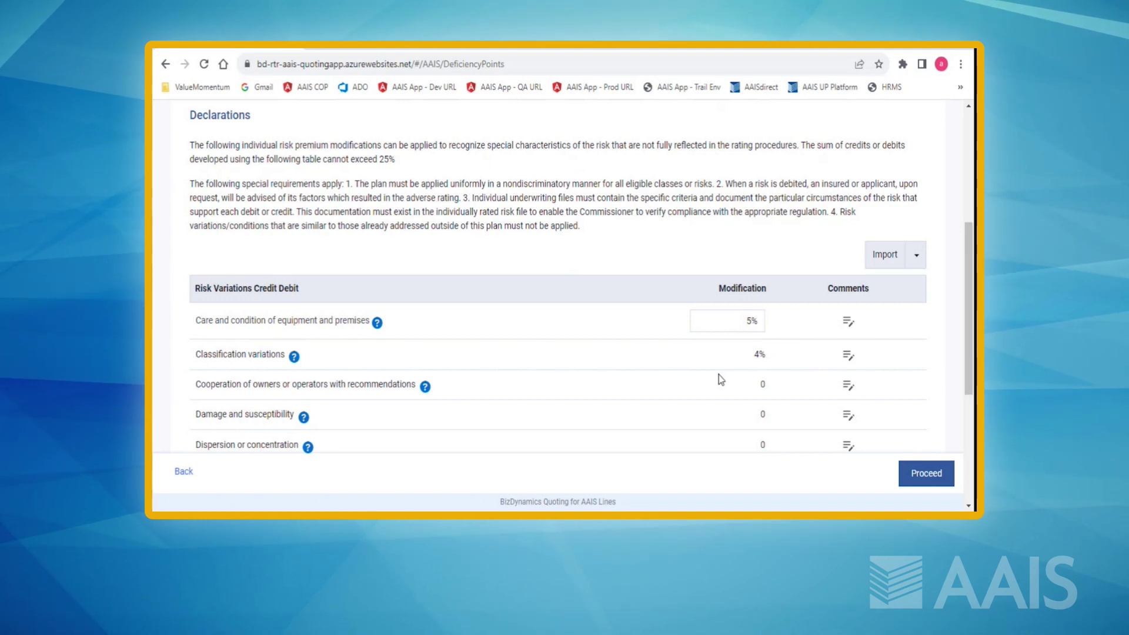
# - Look at the comments form for Care and condition of equipment and premises and at the risk variations table's import and export options
pyautogui.click(847, 323)
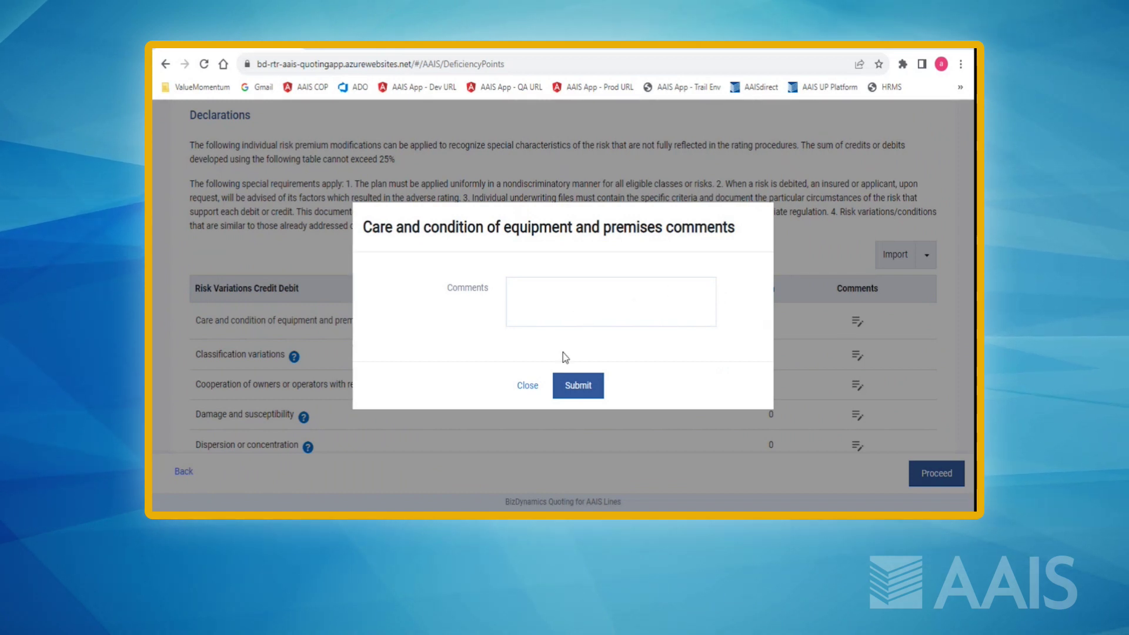
pyautogui.click(527, 387)
pyautogui.click(912, 262)
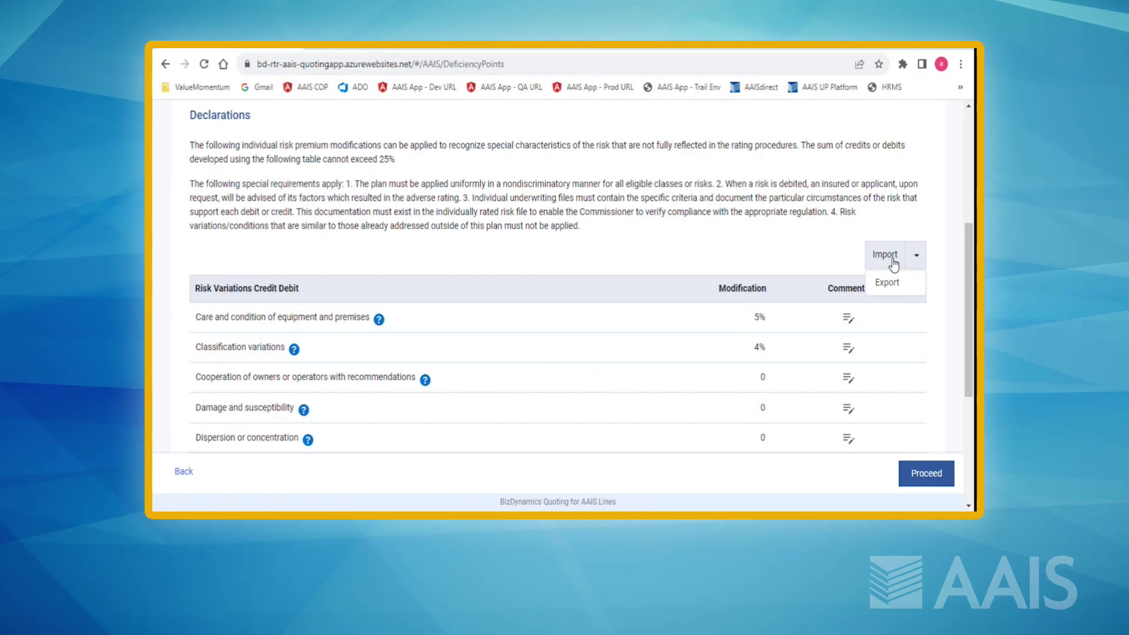
pyautogui.click(855, 263)
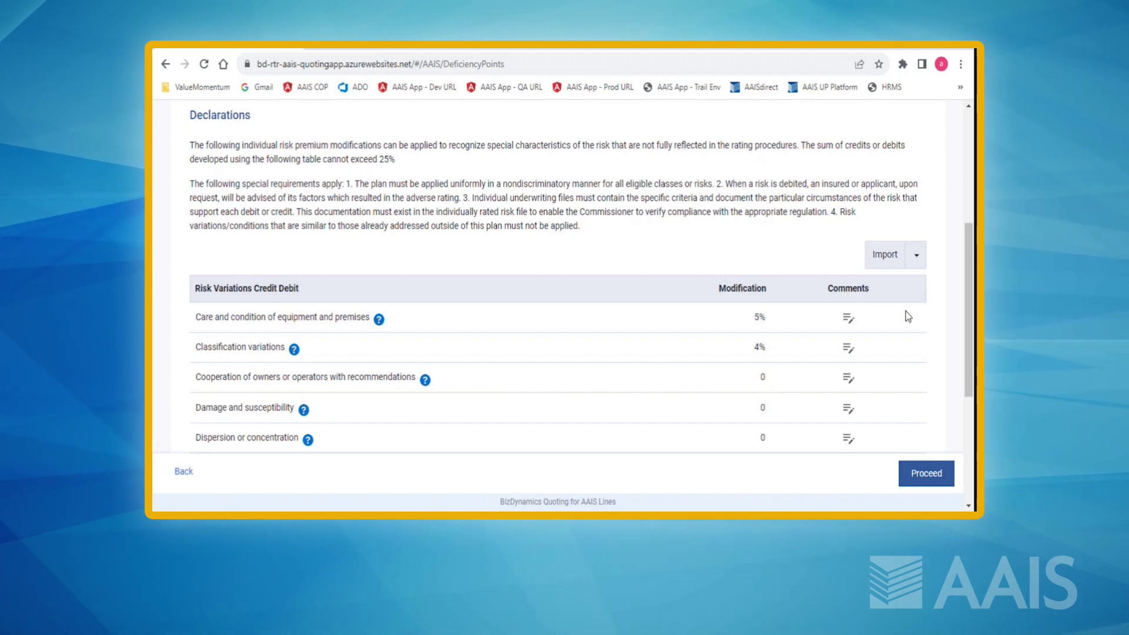
# - Rerate the quote and proceed to the Premium Summary stage
pyautogui.scroll(4, 780, 350)
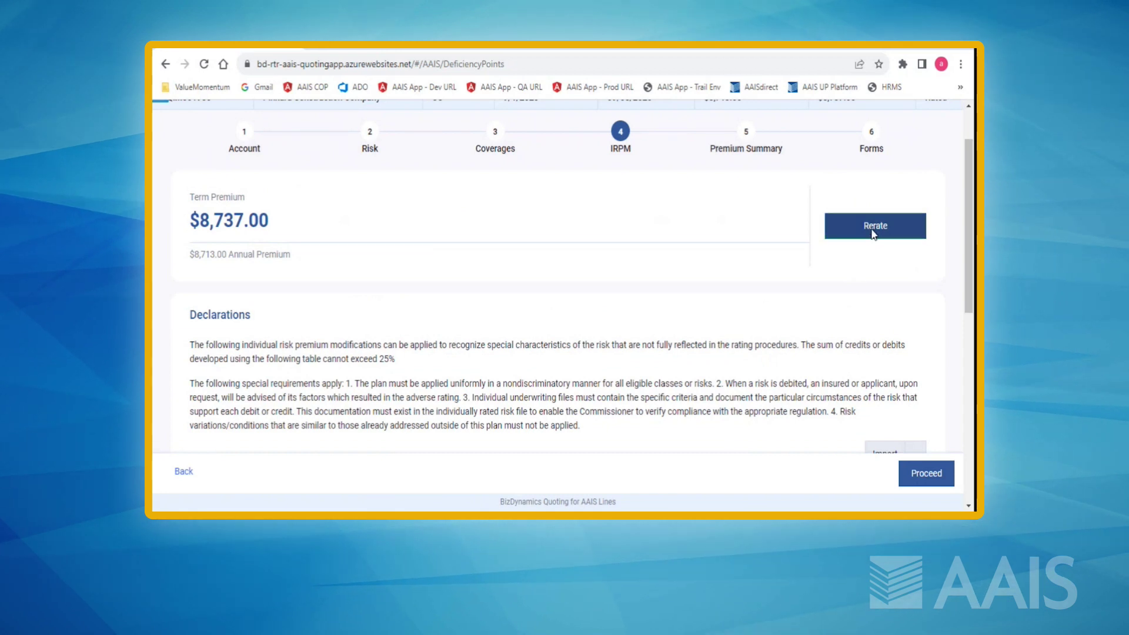
pyautogui.click(873, 229)
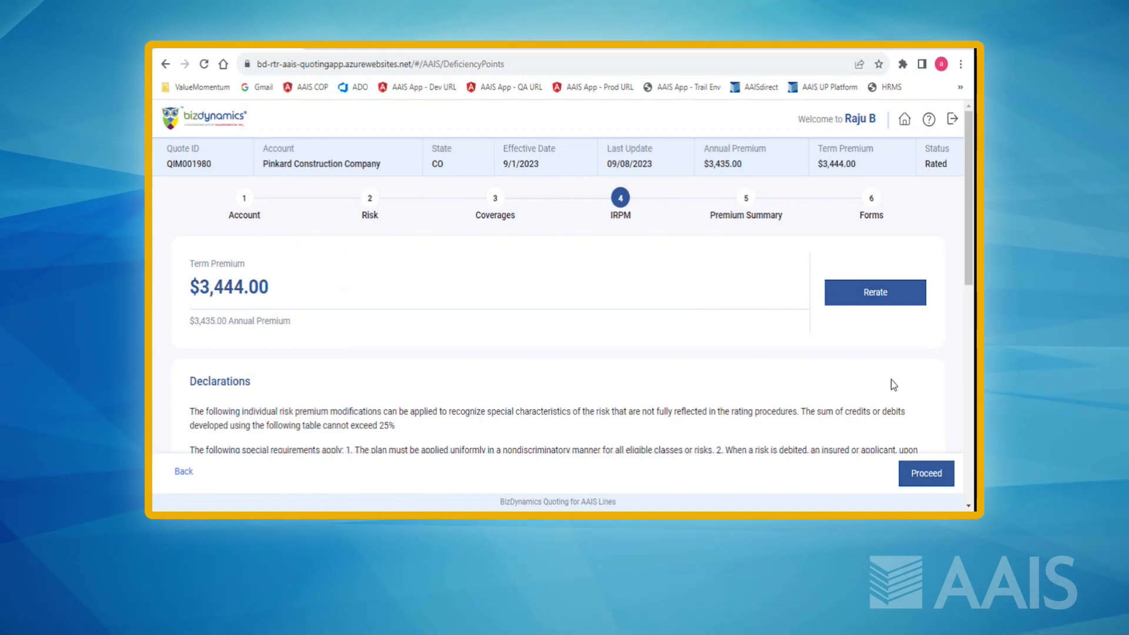
pyautogui.click(924, 473)
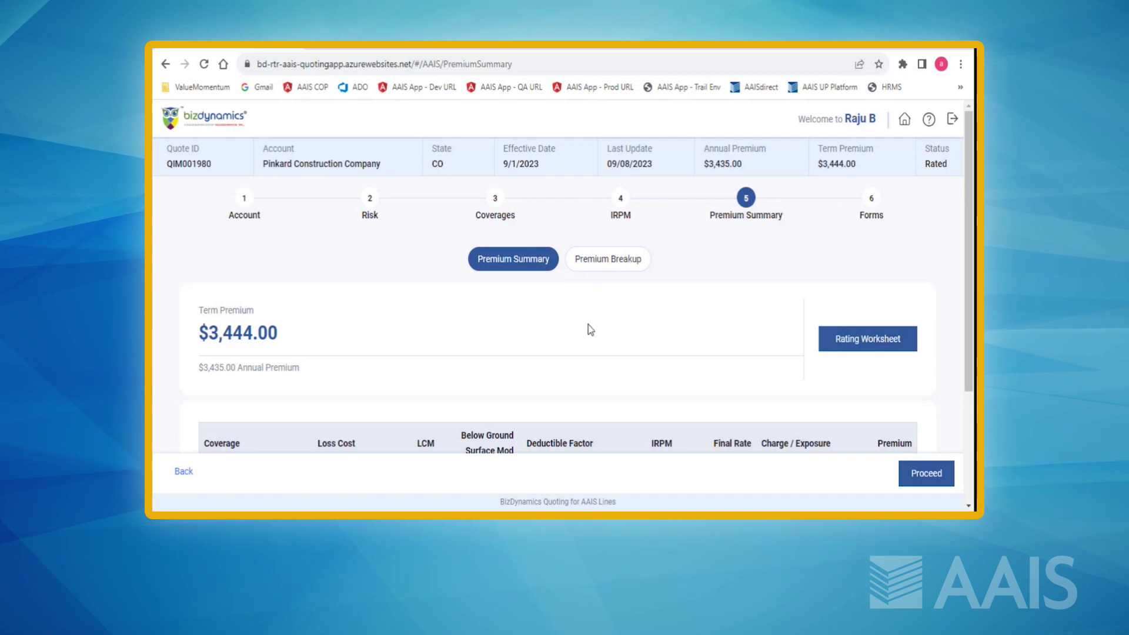
# - Review the rating factors and premiums per coverage in the premium summary and the detailed calculation in the premium breakup
pyautogui.scroll(-1, 589, 329)
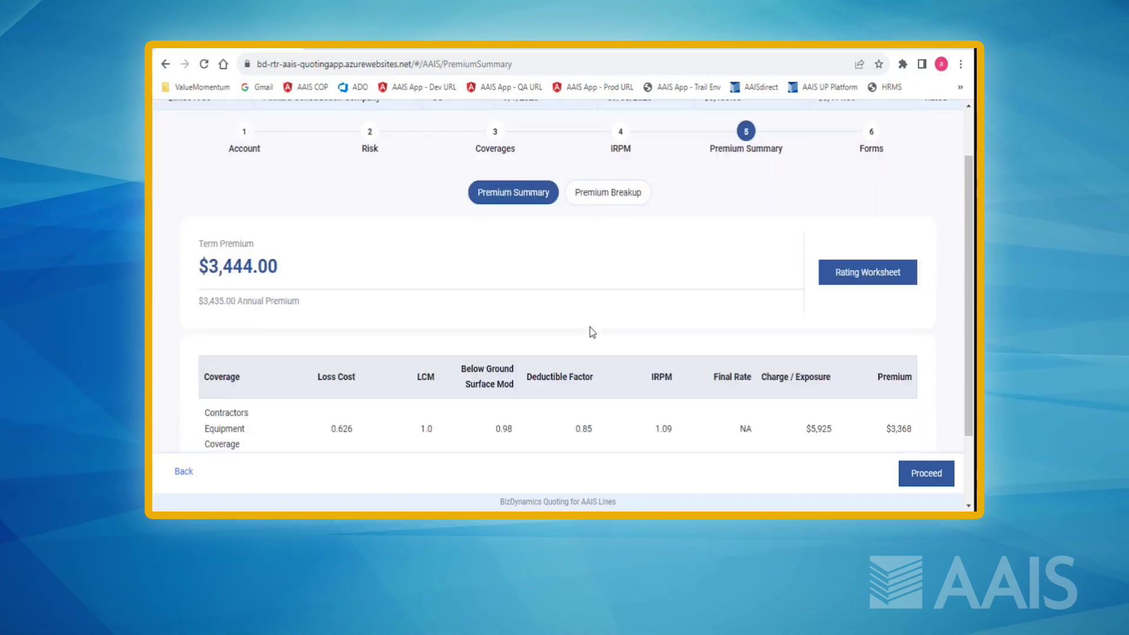
pyautogui.scroll(-1, 584, 319)
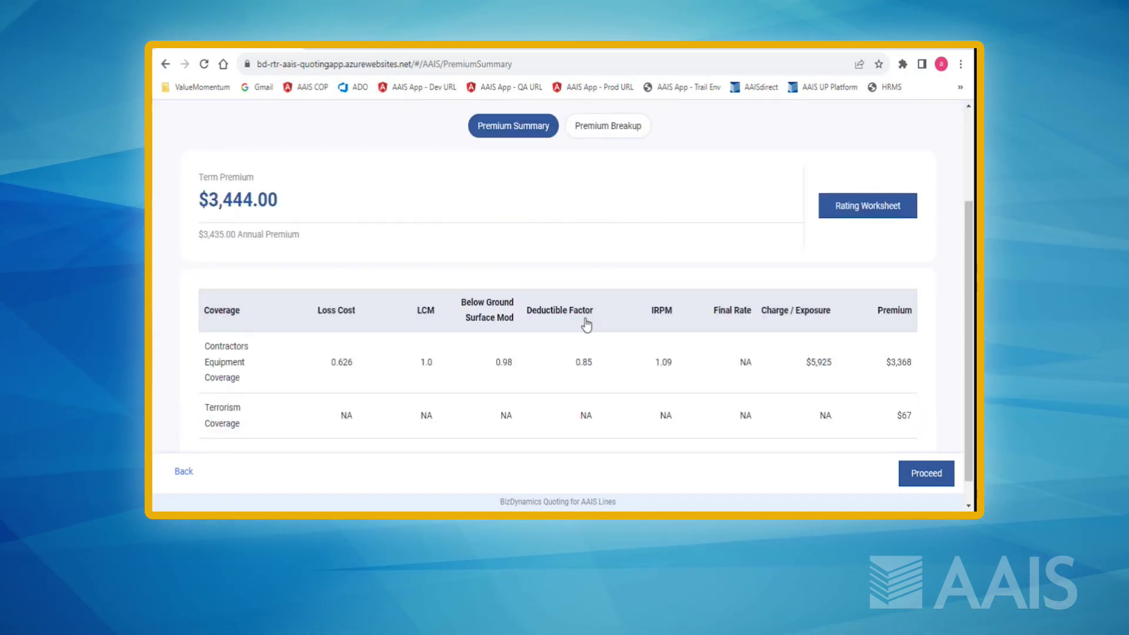
pyautogui.scroll(-1, 584, 318)
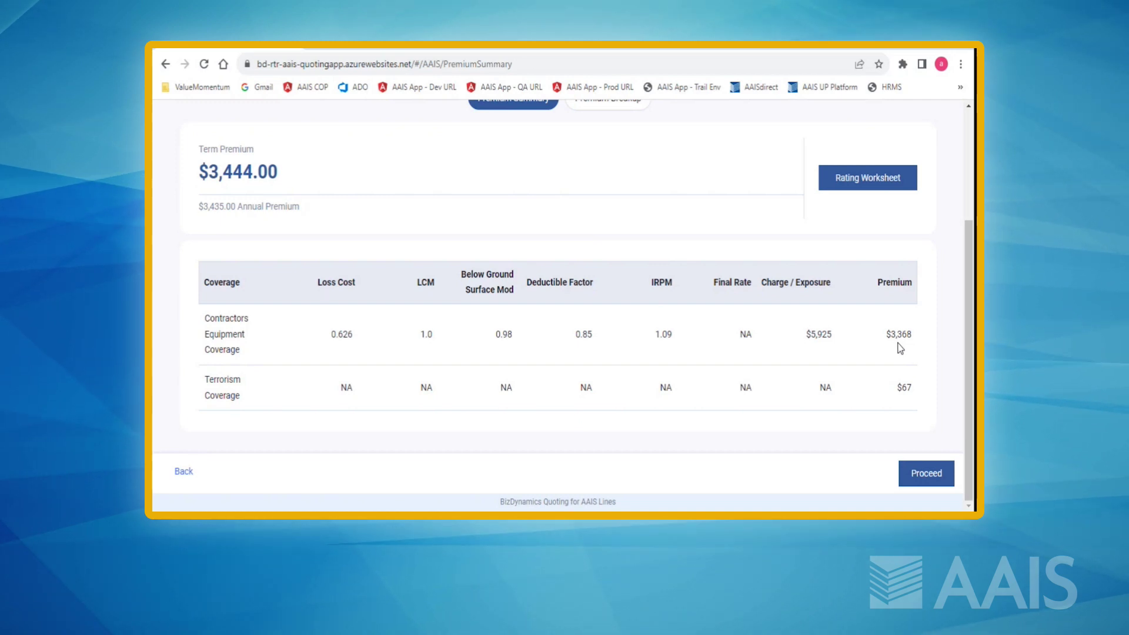
pyautogui.scroll(5, 647, 232)
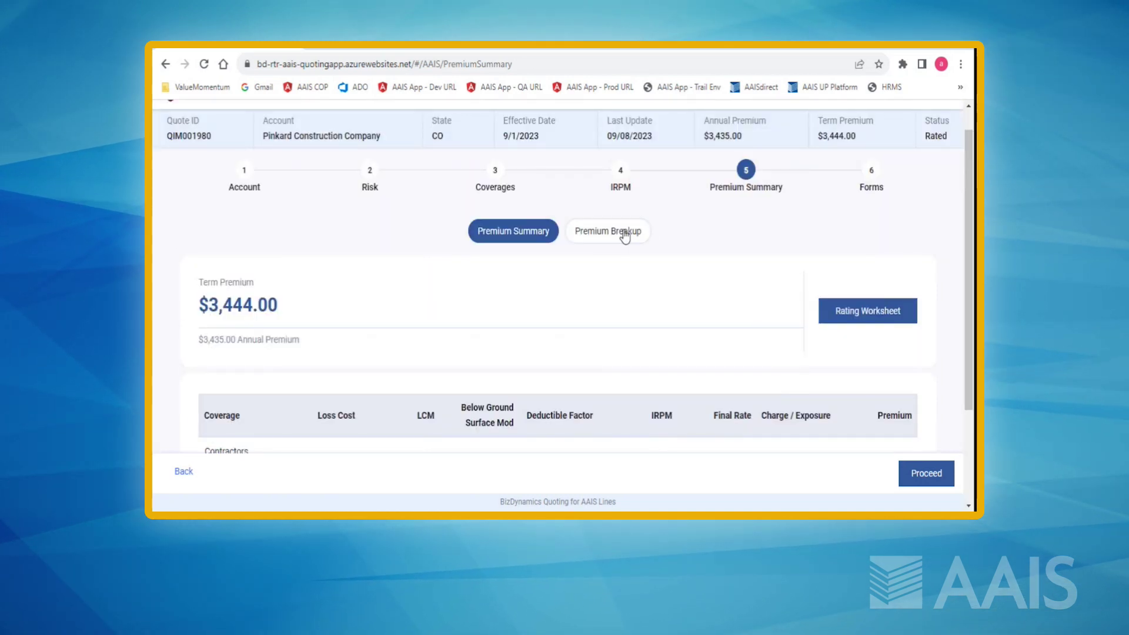
pyautogui.click(626, 234)
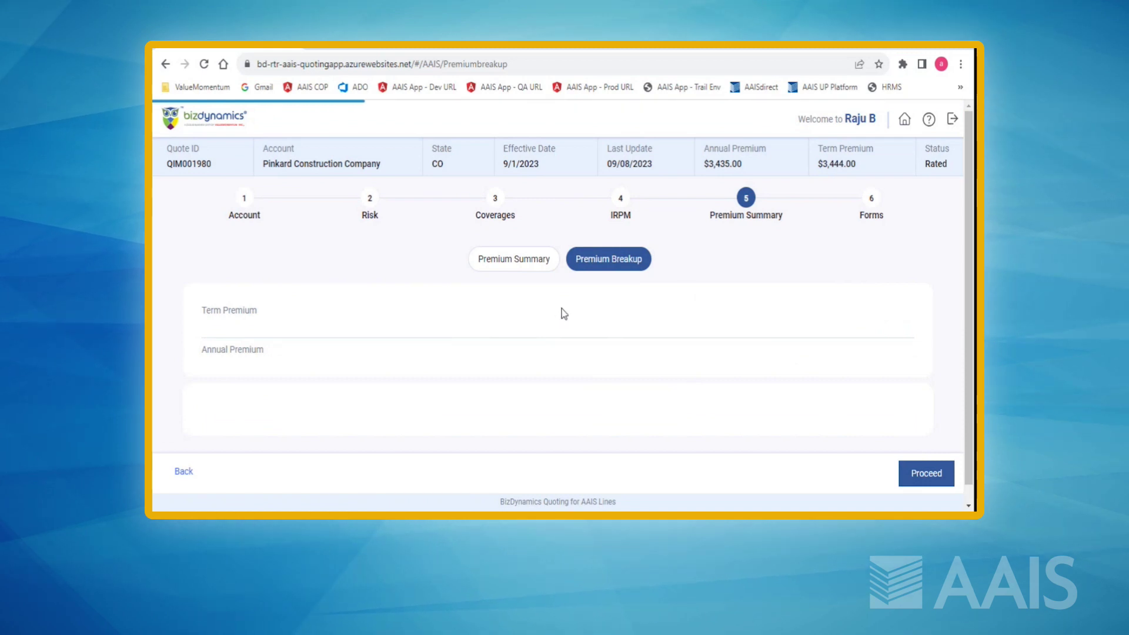
pyautogui.scroll(-5, 348, 353)
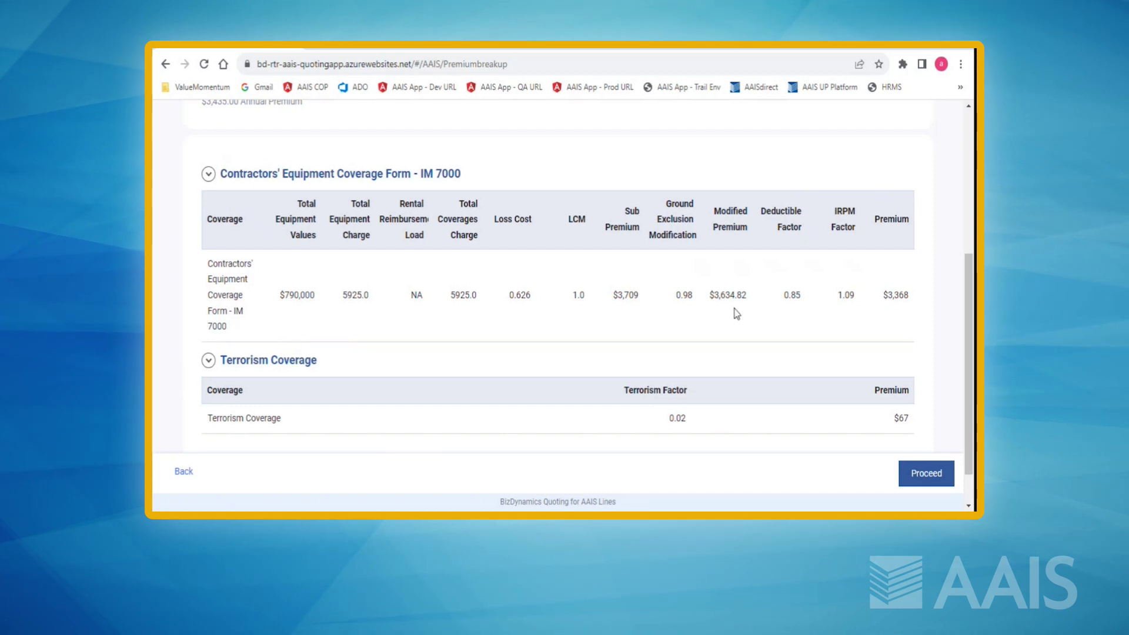
# - Return to the premium summary, open the quote's Rating Worksheet PDF and review its premium summary and detailed worksheets
pyautogui.scroll(3, 732, 312)
pyautogui.click(526, 198)
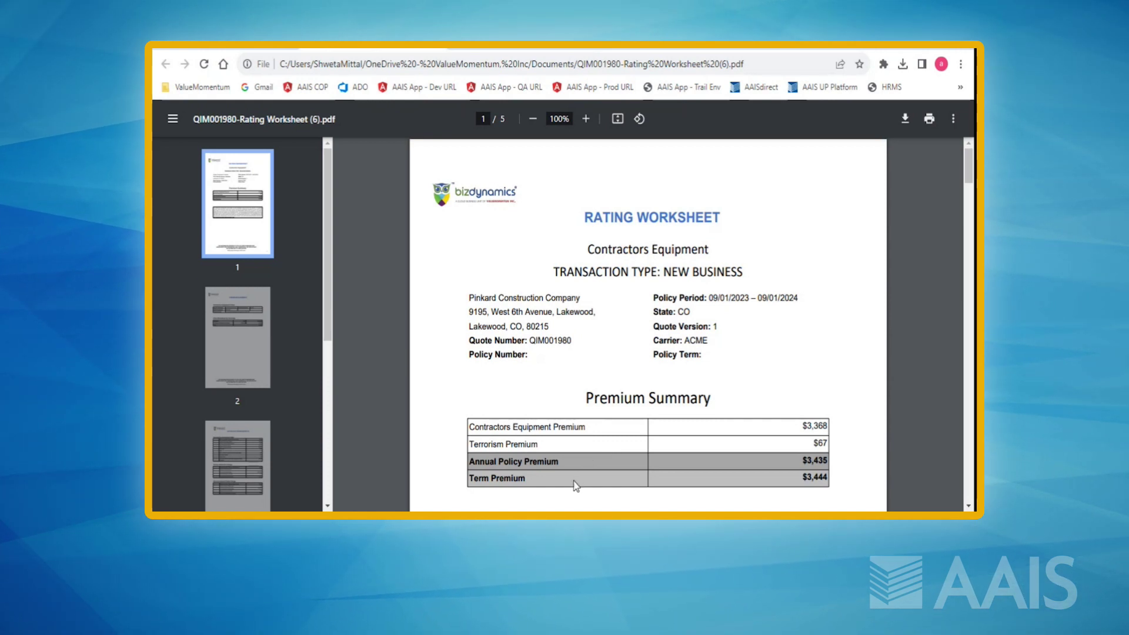
pyautogui.scroll(-3, 617, 457)
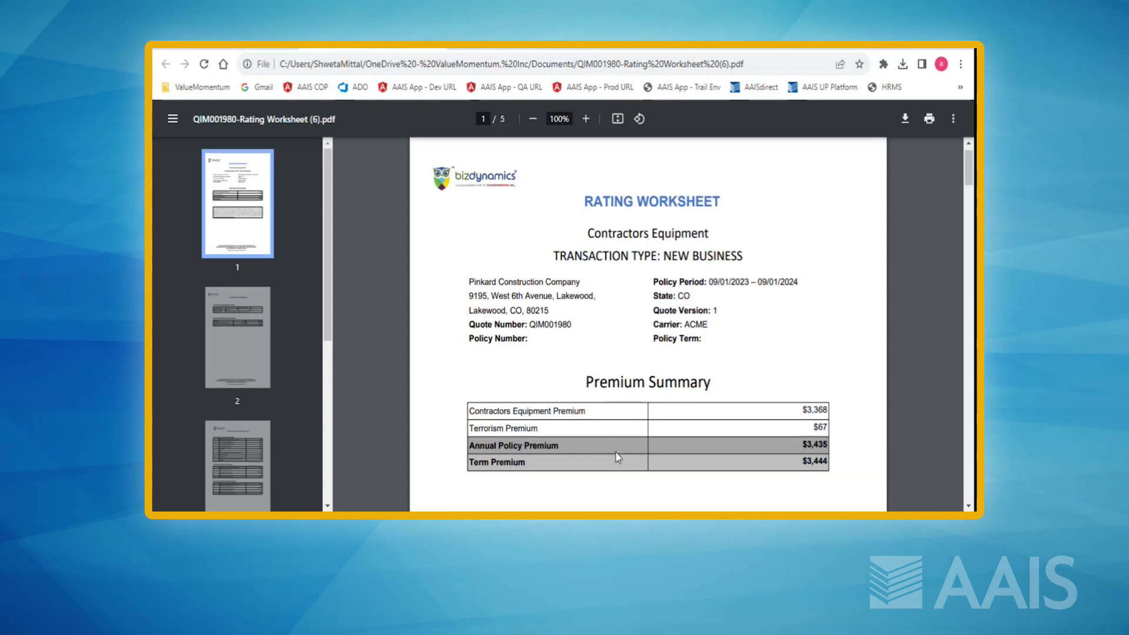
pyautogui.scroll(-10, 617, 457)
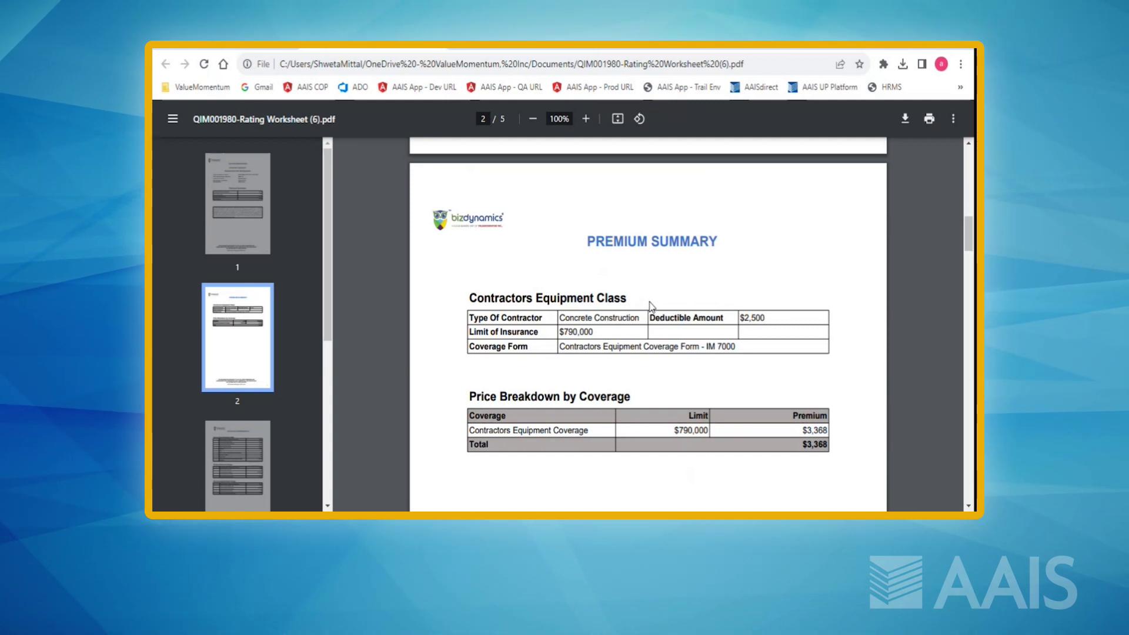
pyautogui.scroll(-5, 649, 305)
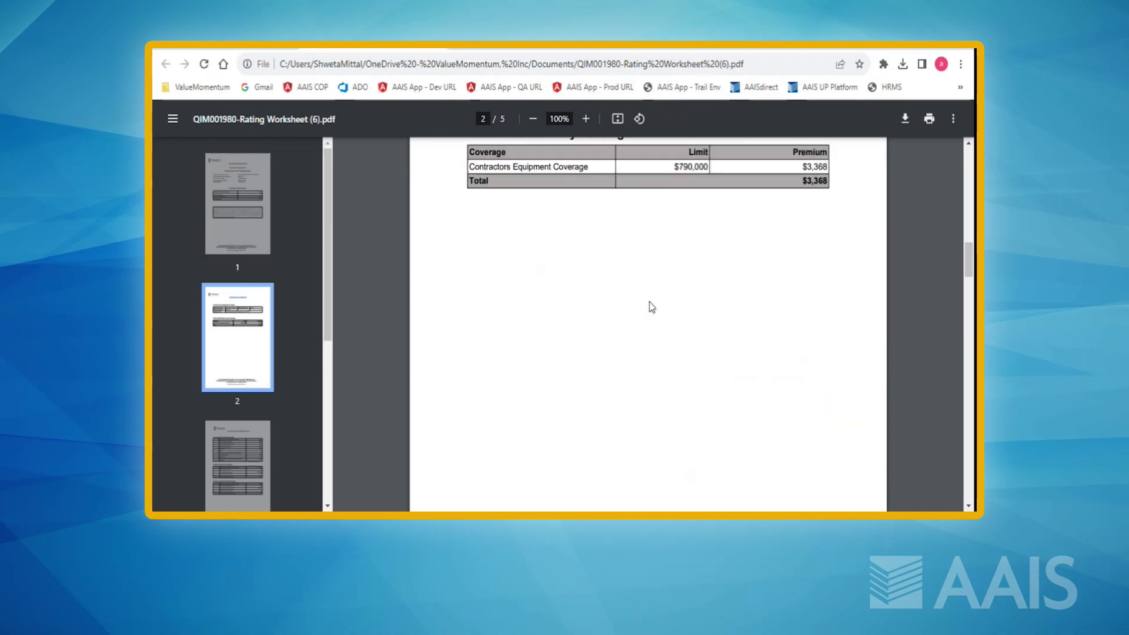
pyautogui.scroll(-6, 649, 306)
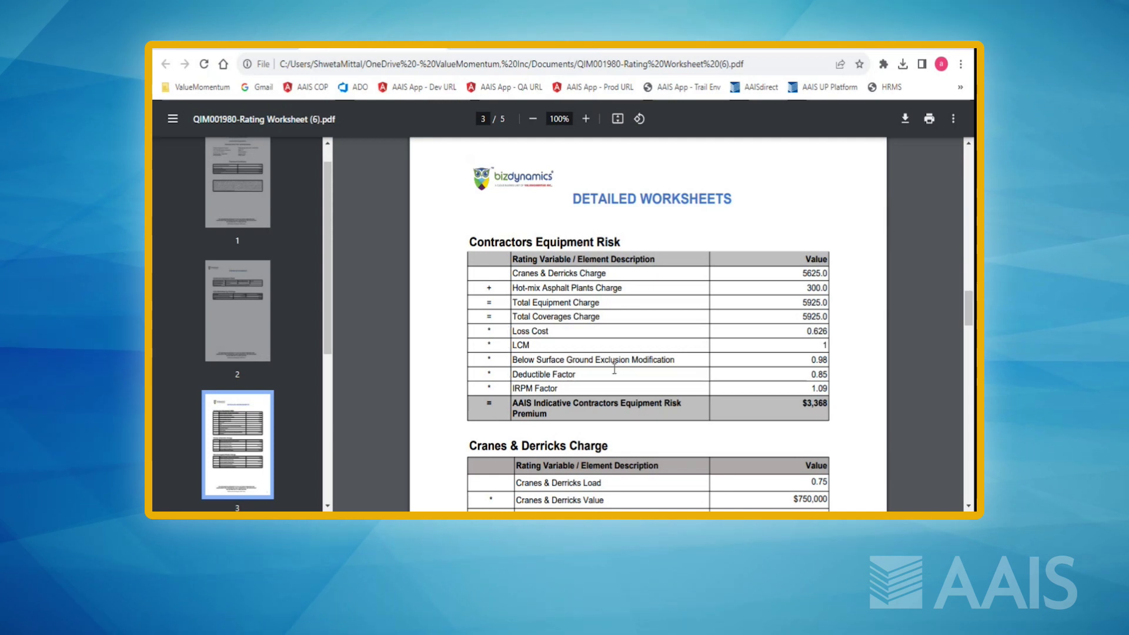
pyautogui.scroll(-1, 663, 357)
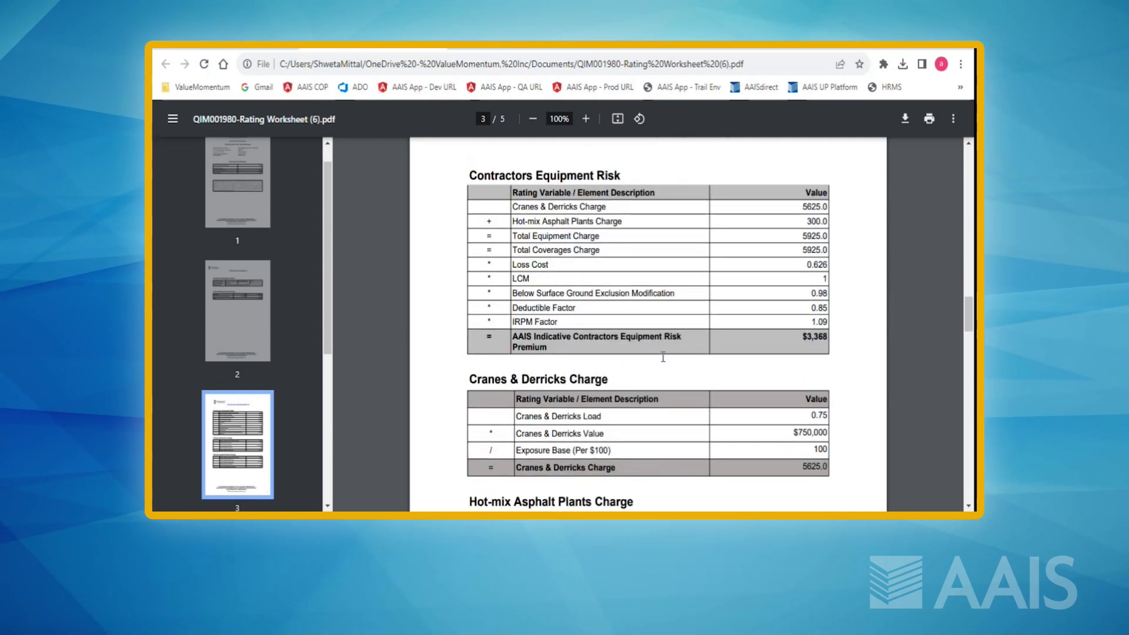
pyautogui.scroll(-2, 663, 356)
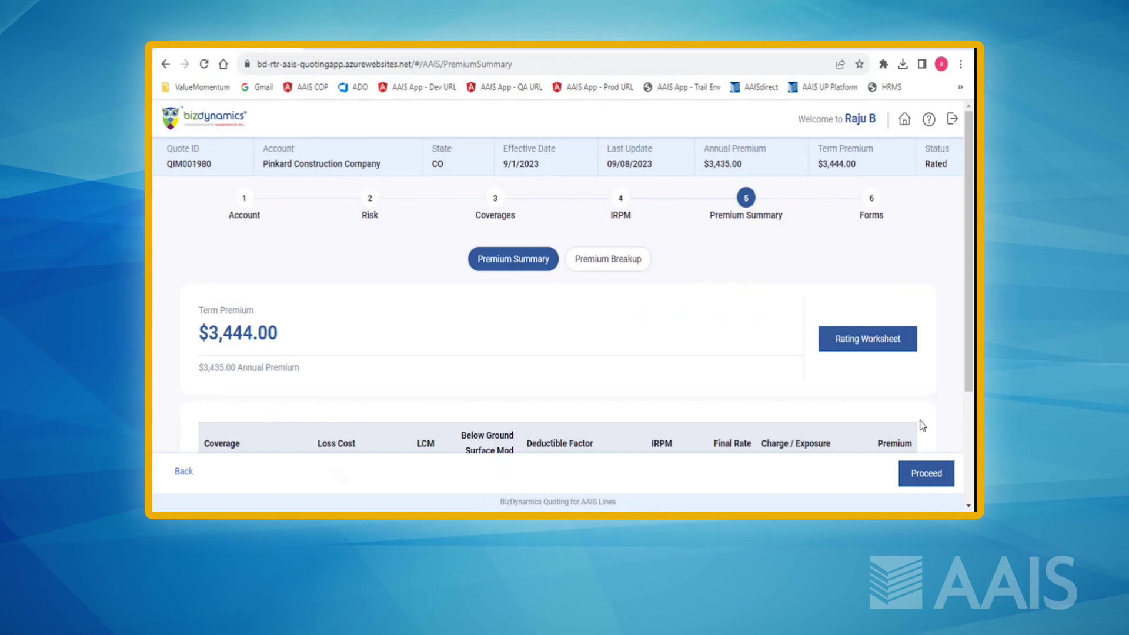
# - Proceed to the Forms stage and show the forms listed under Common Policy Conditions
pyautogui.click(930, 477)
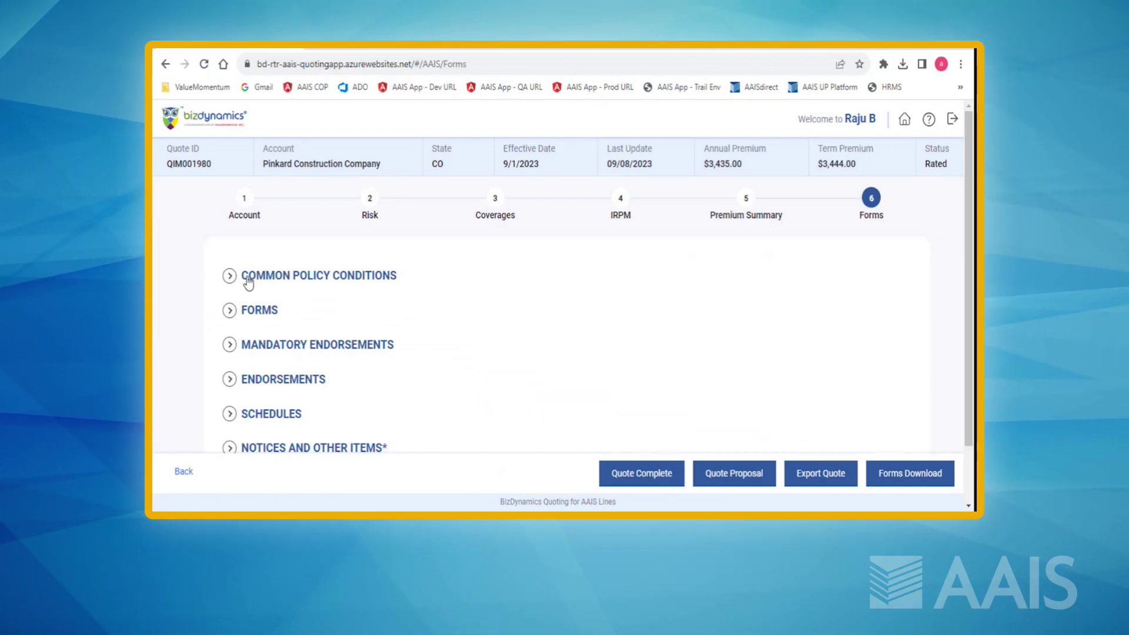
pyautogui.click(343, 288)
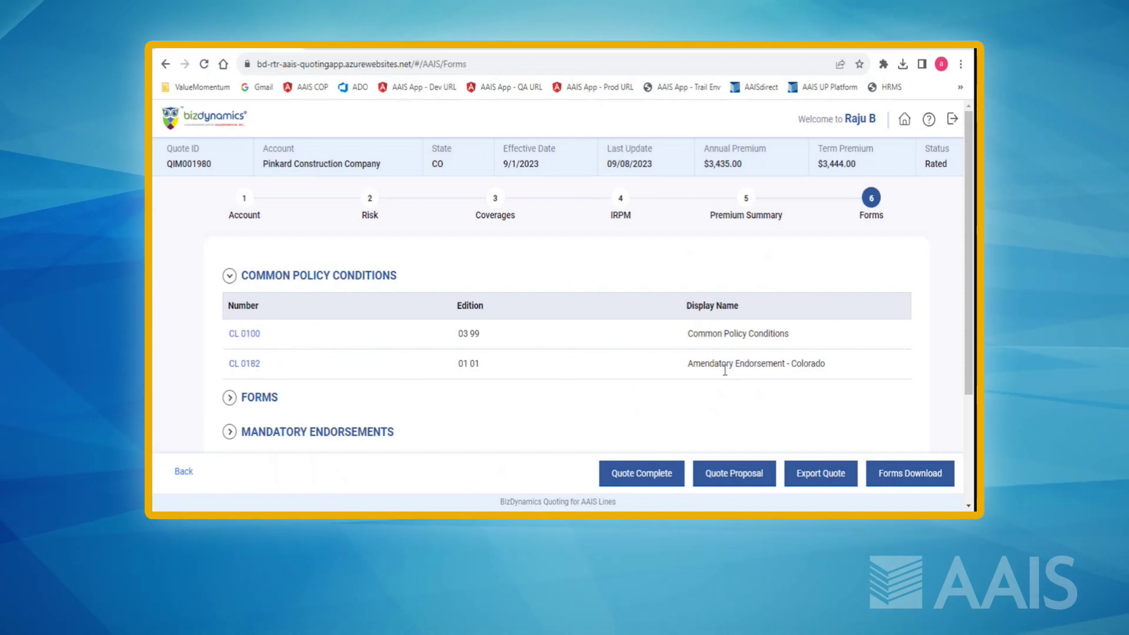
# - Download the quote's forms list as a spreadsheet and export the quote
pyautogui.click(907, 479)
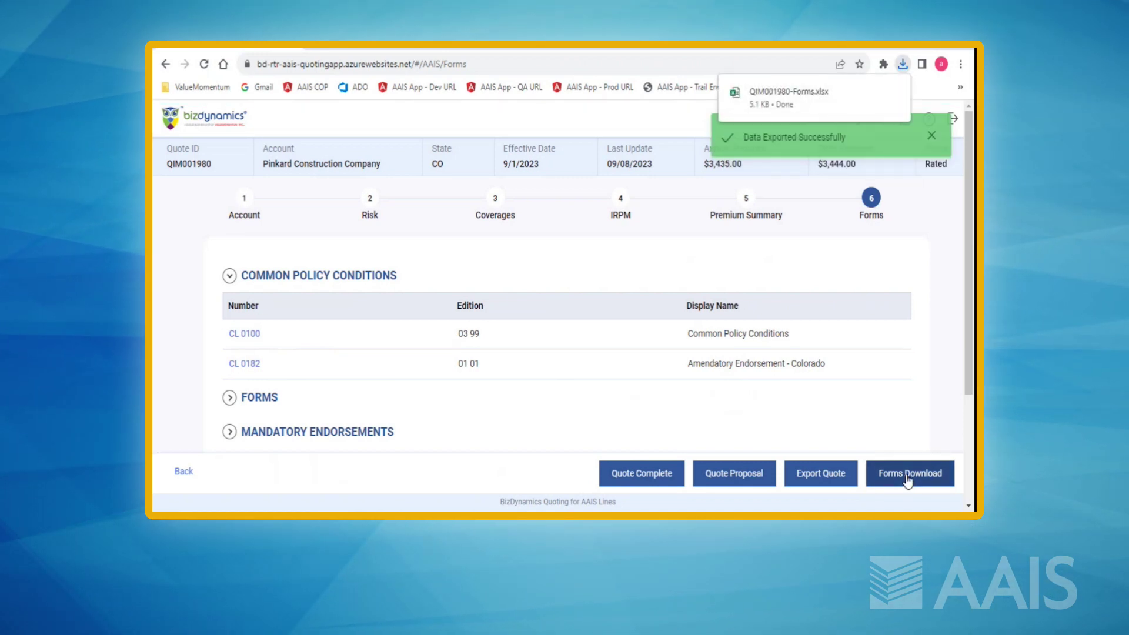
pyautogui.click(825, 478)
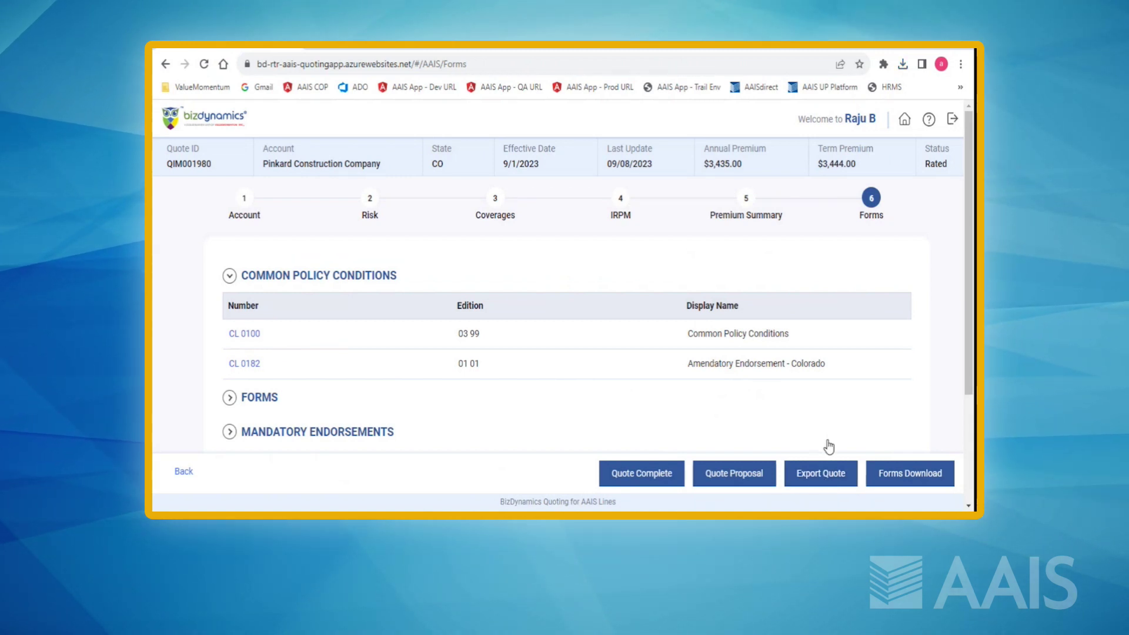
pyautogui.click(825, 483)
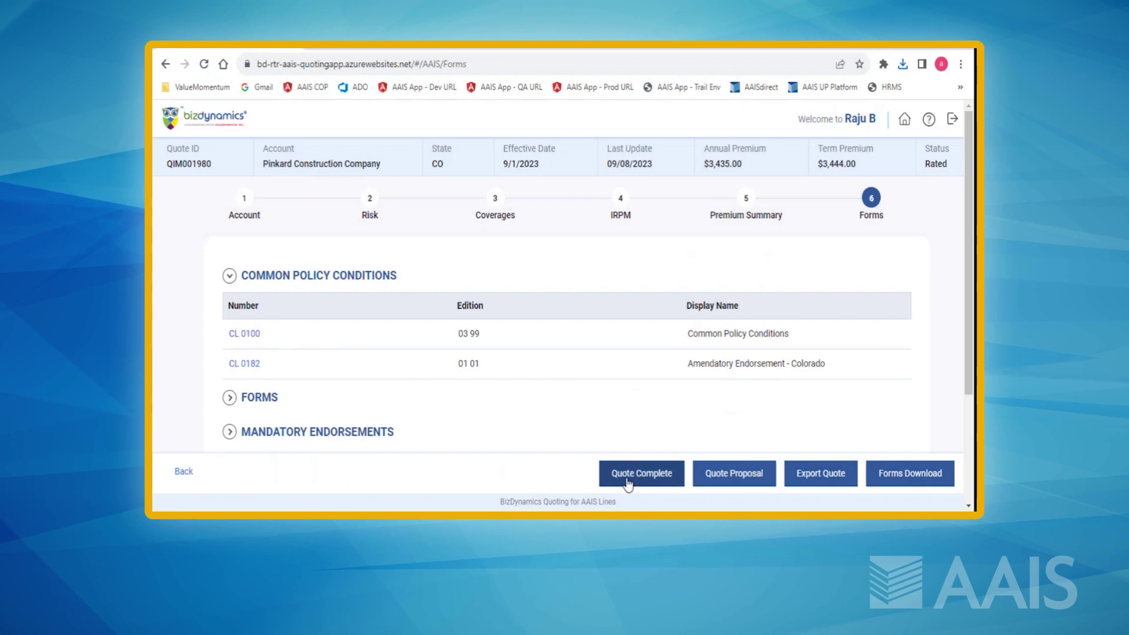